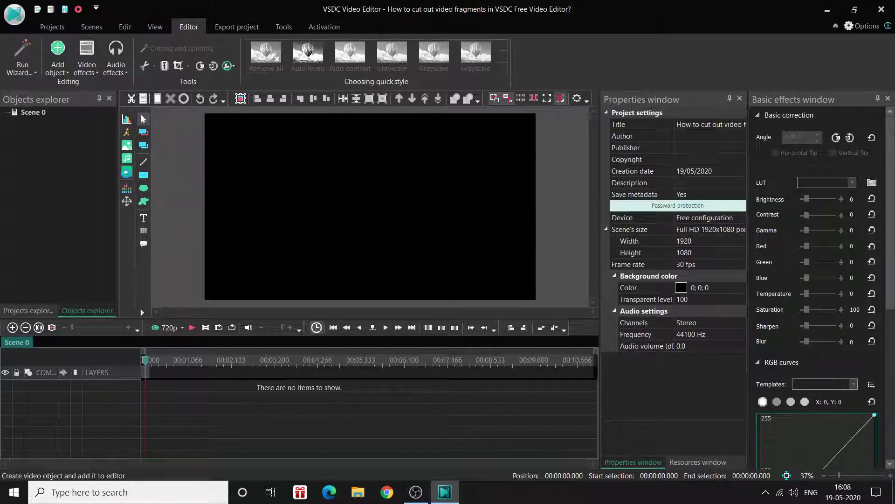
Add the Steve Jobs video from Downloads to the scene from the cursor position on a new layer
{"action": "left_click", "coordinate": [126, 174]}
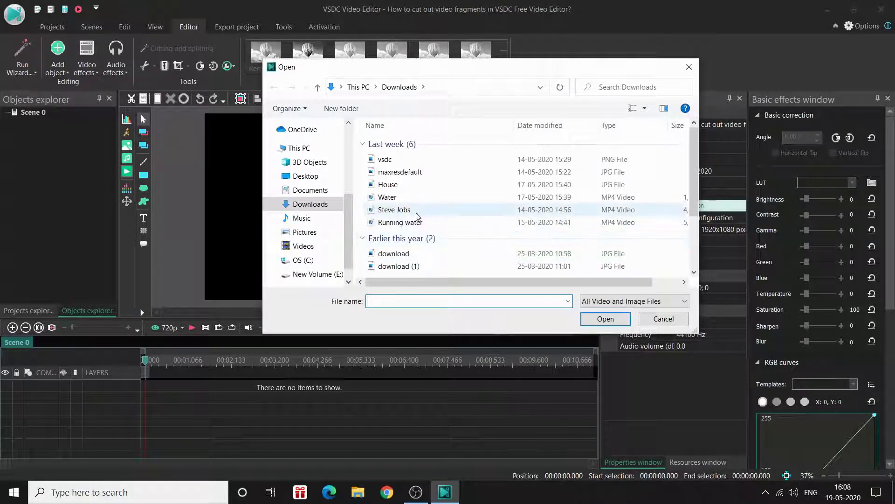
{"action": "left_click", "coordinate": [417, 215]}
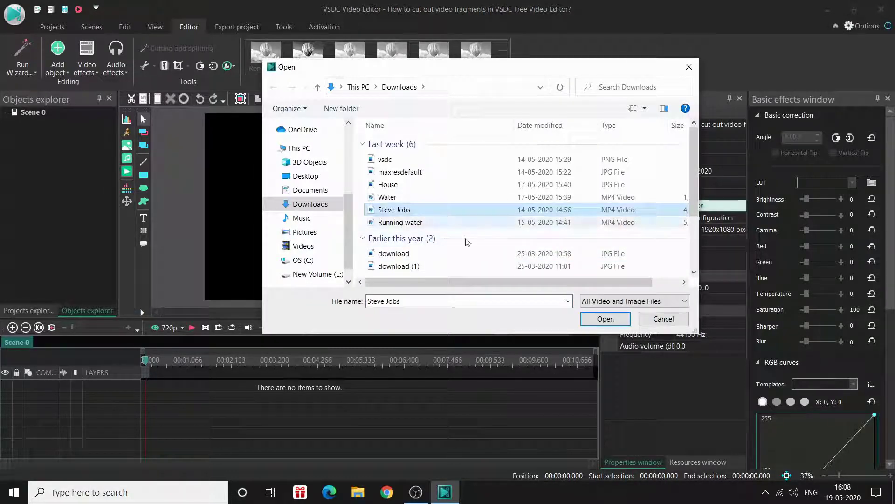
{"action": "left_click", "coordinate": [612, 319]}
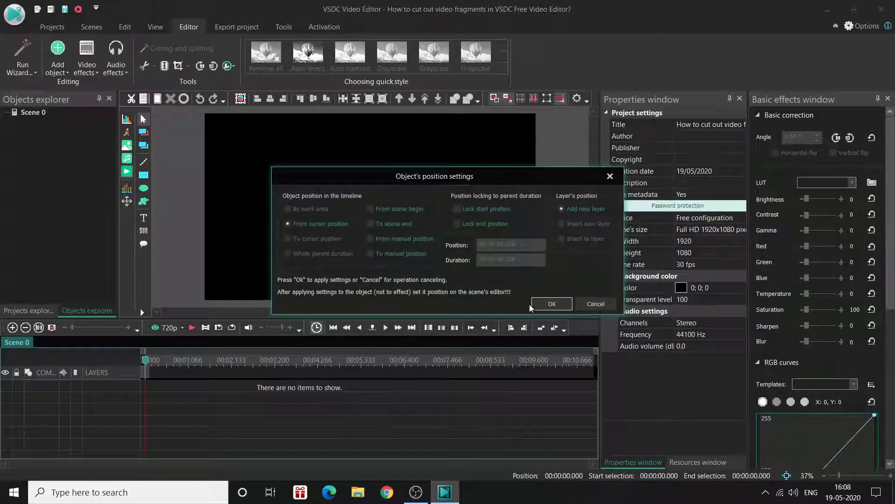
{"action": "left_click", "coordinate": [542, 302]}
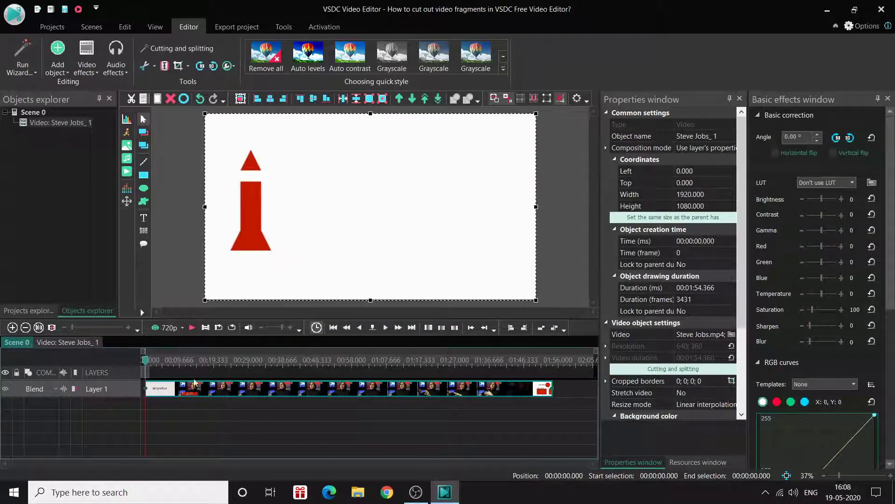
Play the opening of the video up to about 9.5 seconds and return the playhead to the start
{"action": "left_click", "coordinate": [192, 330]}
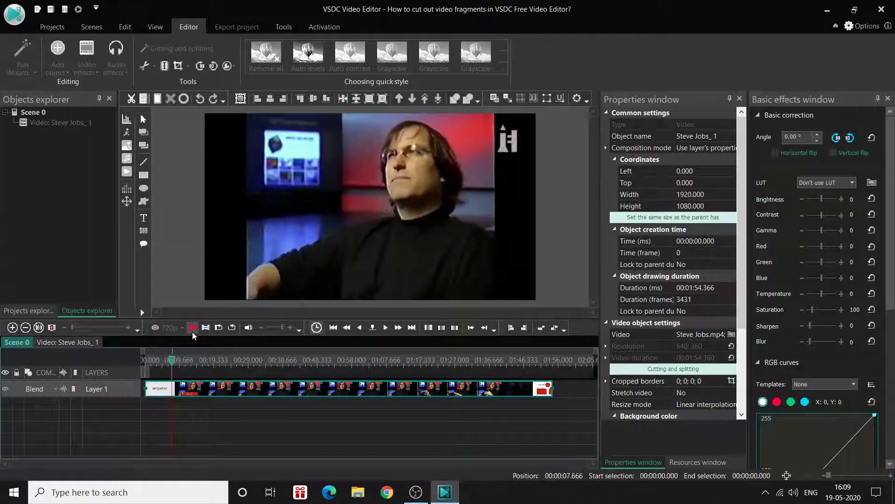
{"action": "left_click", "coordinate": [192, 331]}
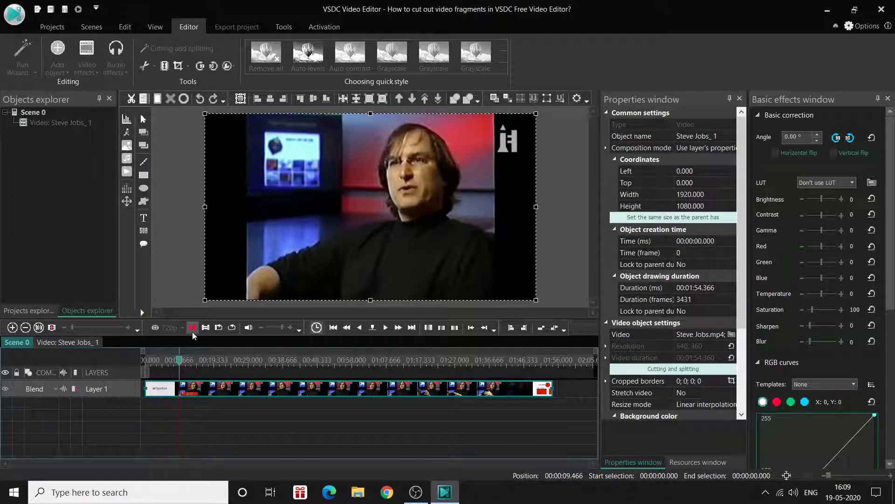
{"action": "left_click_drag", "start_coordinate": [179, 359], "coordinate": [146, 360]}
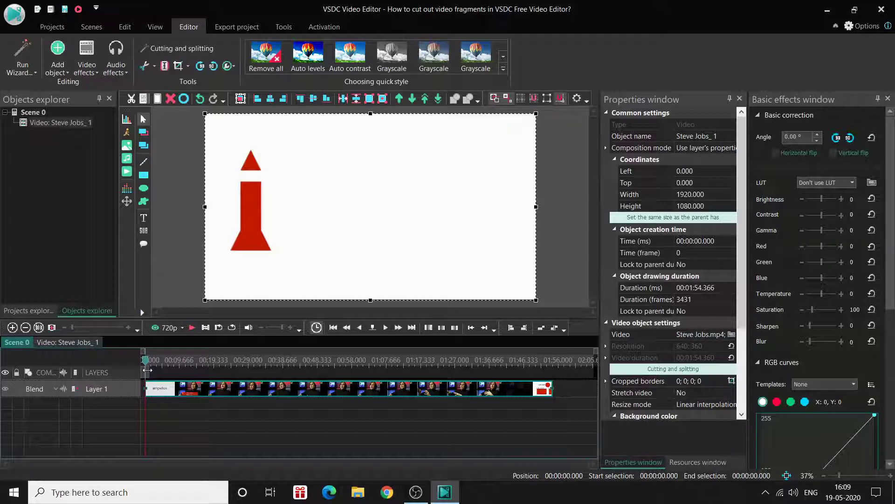
Mark a timeline selection ending at about 19.5 s, try its start at 12.9 s, and return the start to zero
{"action": "left_click_drag", "start_coordinate": [143, 372], "coordinate": [217, 369]}
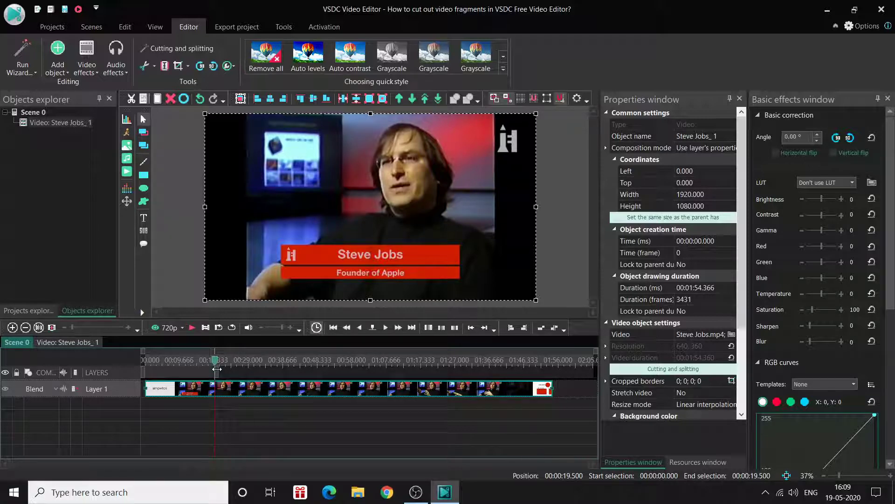
{"action": "left_click_drag", "start_coordinate": [216, 368], "coordinate": [189, 372]}
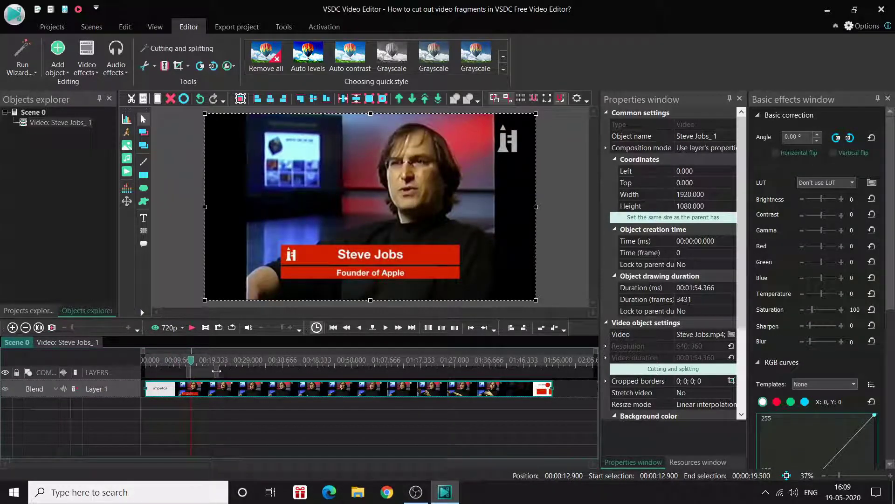
{"action": "mouse_move", "coordinate": [217, 371]}
{"action": "left_mouse_down"}
{"action": "mouse_move", "coordinate": [282, 372]}
{"action": "mouse_move", "coordinate": [125, 371]}
{"action": "left_mouse_up"}
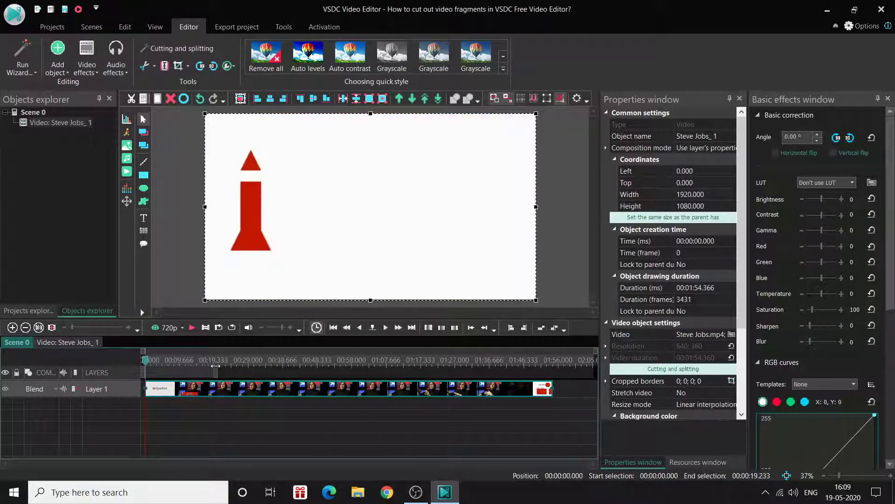
Shorten the timeline selection to the first 8.5 seconds and cut that section out of the video
{"action": "left_click_drag", "start_coordinate": [215, 365], "coordinate": [178, 368]}
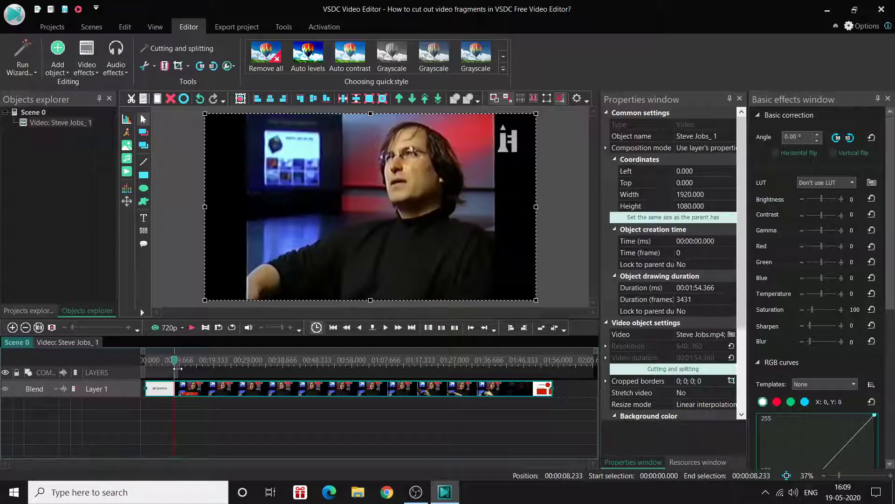
{"action": "left_click_drag", "start_coordinate": [177, 371], "coordinate": [170, 371]}
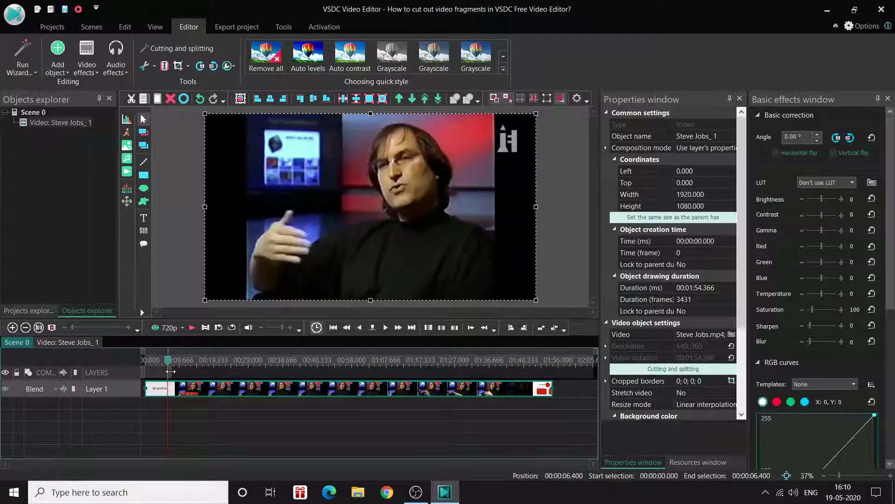
{"action": "left_click_drag", "start_coordinate": [170, 372], "coordinate": [176, 372]}
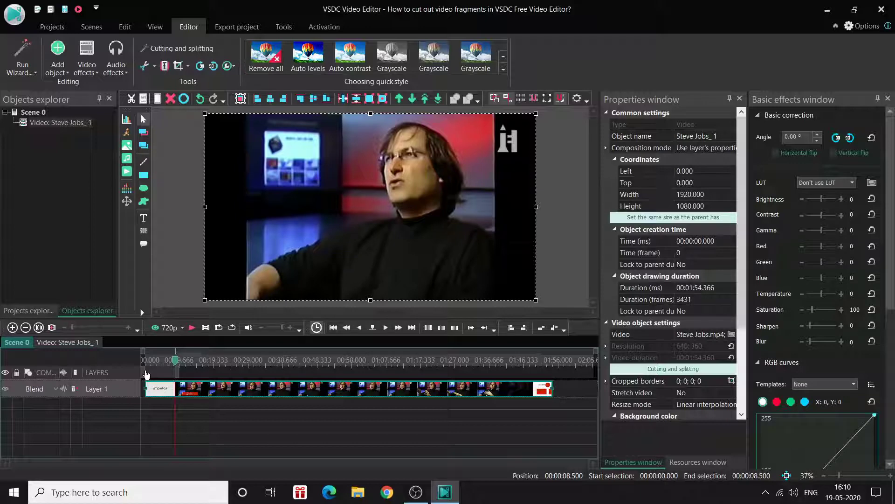
{"action": "left_click", "coordinate": [143, 68]}
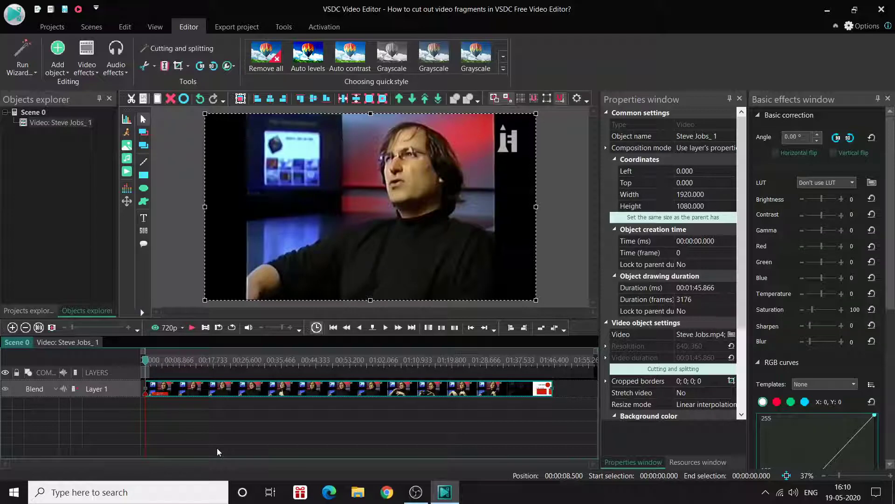
Play the beginning of the shortened video, return to the start, and undo the cut
{"action": "left_click", "coordinate": [192, 328]}
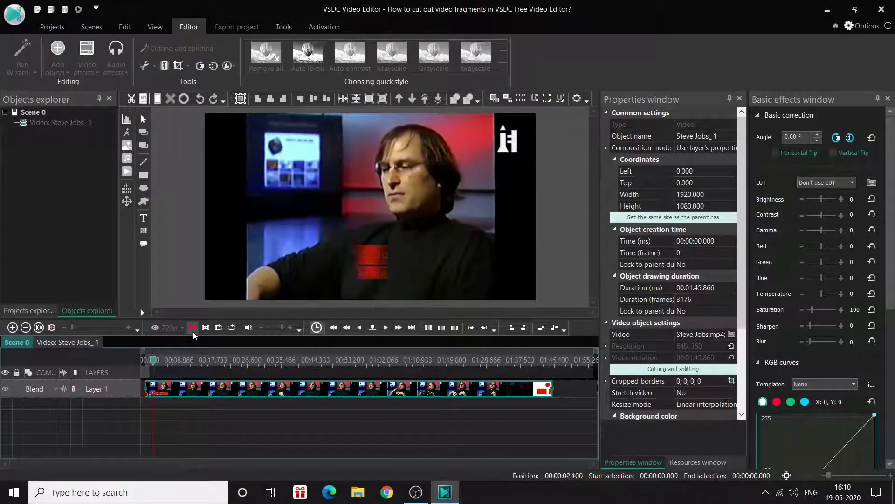
{"action": "left_click", "coordinate": [193, 330]}
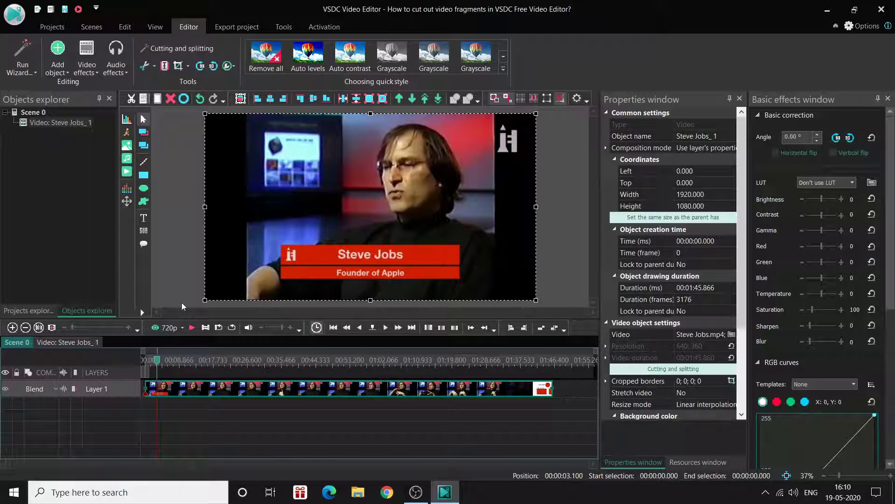
{"action": "left_click", "coordinate": [146, 360]}
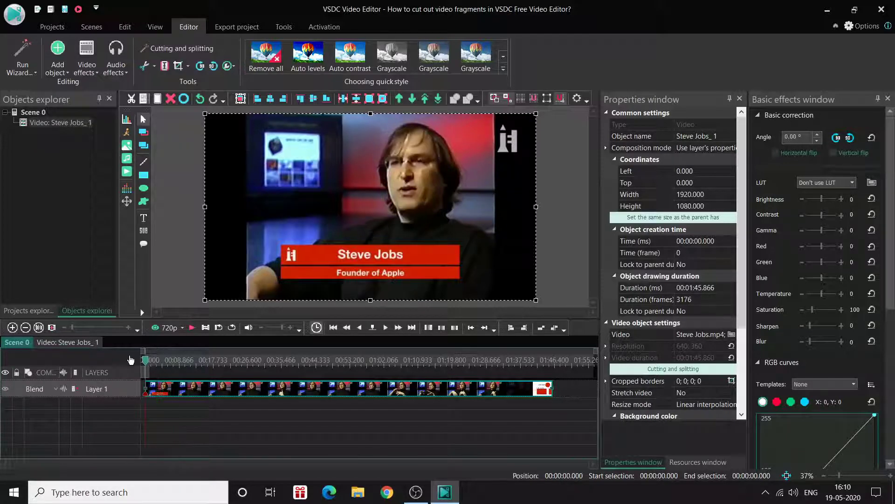
{"action": "left_click", "coordinate": [199, 99]}
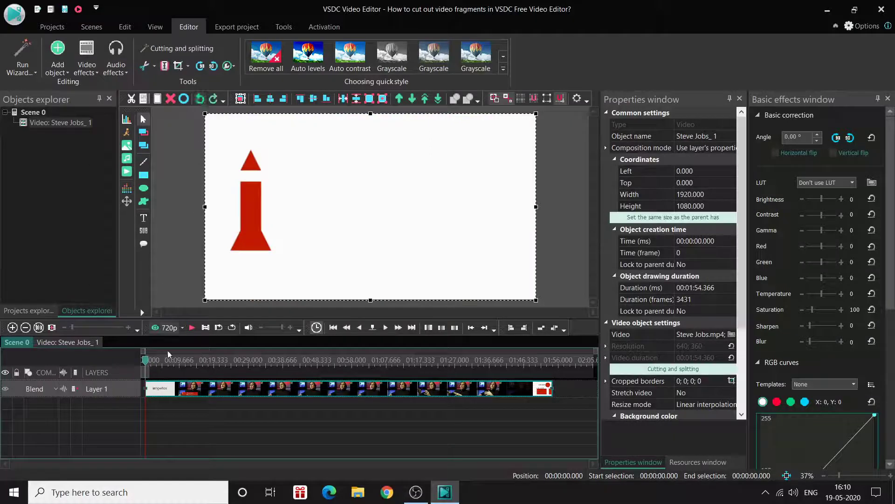
Select the first 7.7 seconds of the video, try cutting out the highlighted section, and undo the cut
{"action": "mouse_move", "coordinate": [170, 395]}
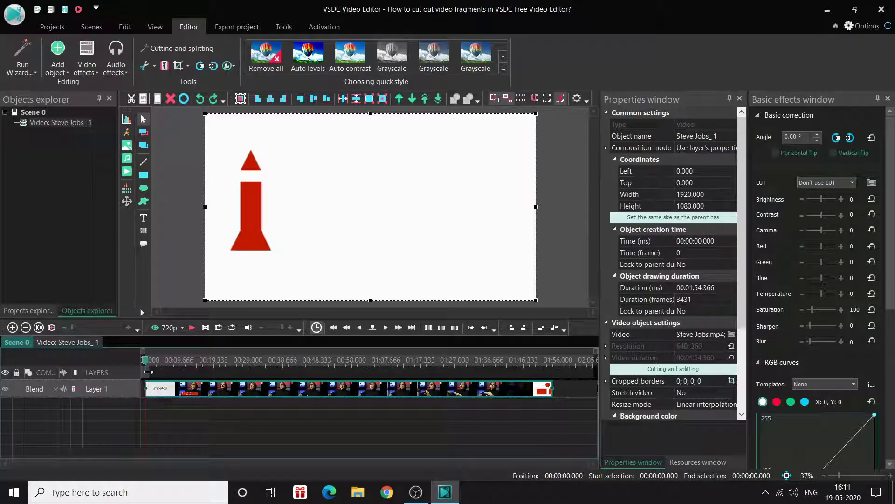
{"action": "left_click_drag", "start_coordinate": [148, 373], "coordinate": [175, 371]}
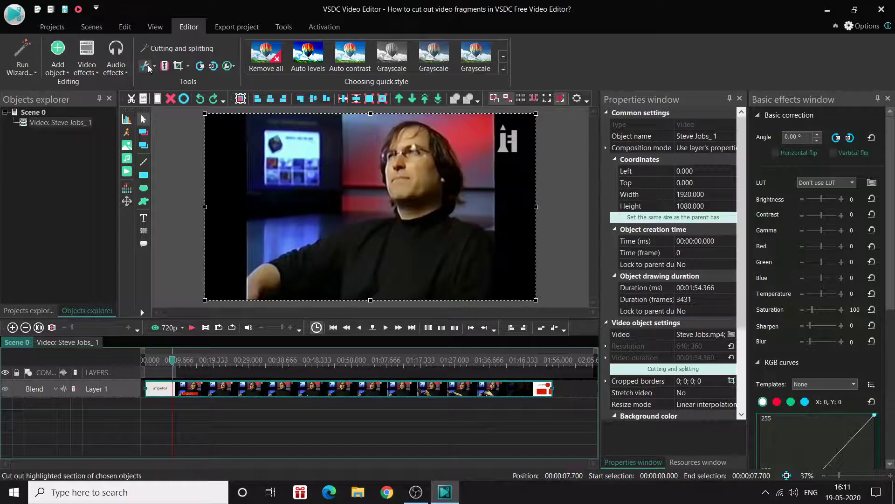
{"action": "left_click", "coordinate": [146, 67]}
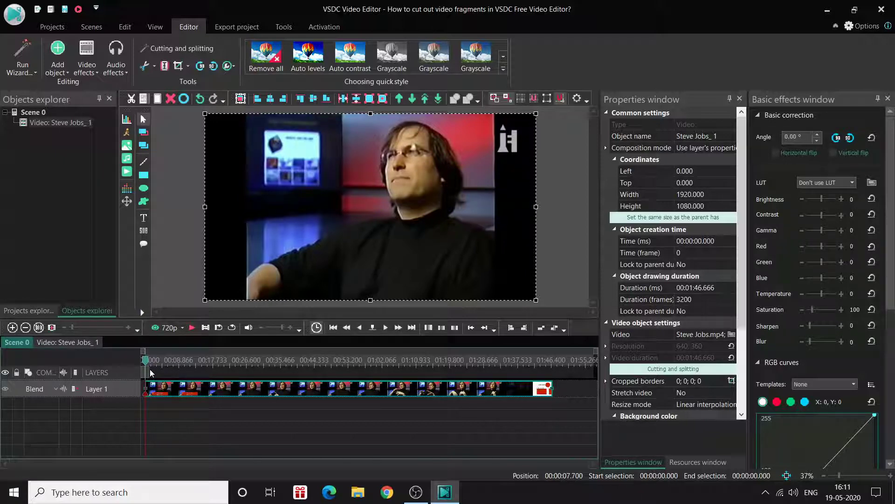
{"action": "left_click", "coordinate": [204, 105]}
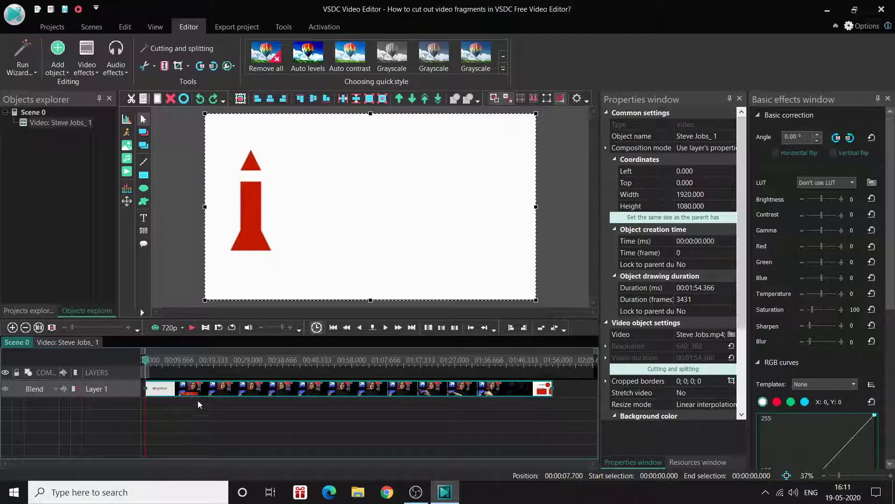
Open the video for cutting and splitting and cut out the region from 0 to 5.065 seconds
{"action": "mouse_move", "coordinate": [220, 397]}
{"action": "left_click", "coordinate": [179, 47]}
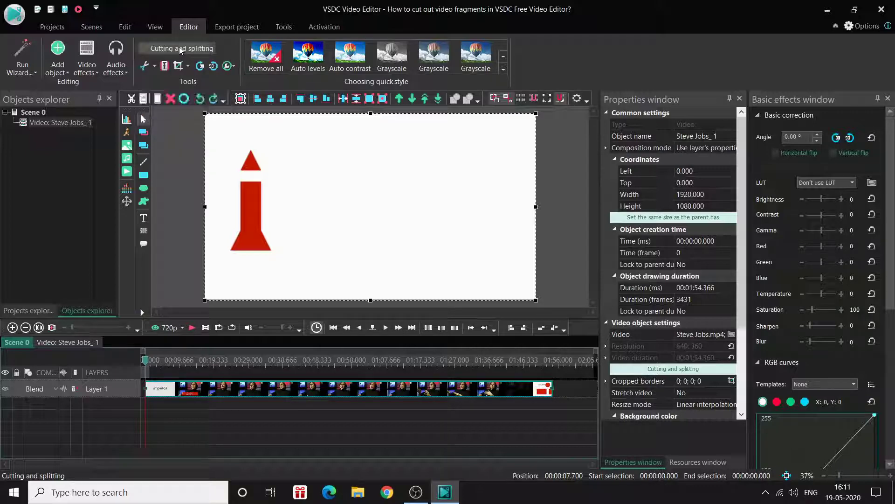
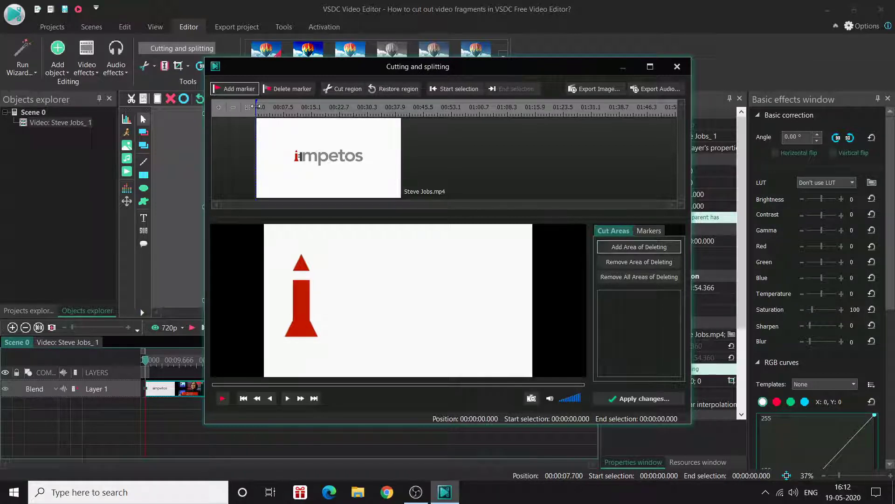
{"action": "left_click_drag", "start_coordinate": [256, 106], "coordinate": [300, 106]}
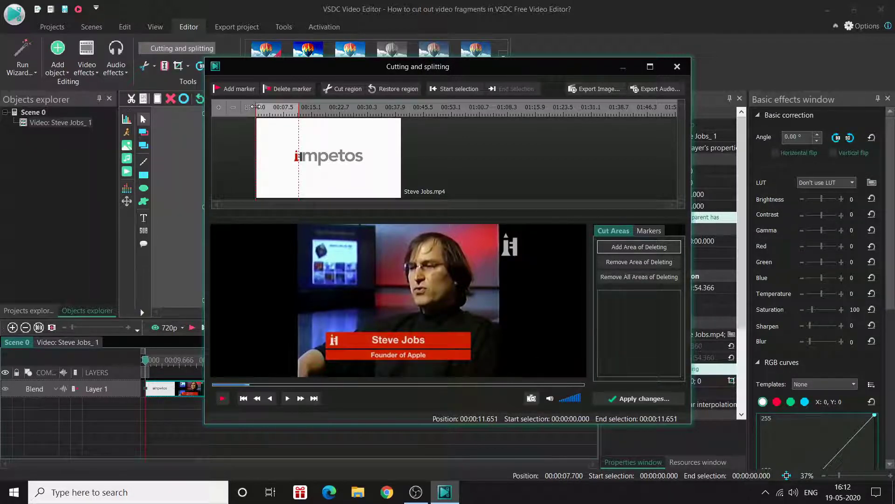
{"action": "mouse_move", "coordinate": [255, 107]}
{"action": "left_mouse_down"}
{"action": "mouse_move", "coordinate": [277, 106]}
{"action": "mouse_move", "coordinate": [250, 108]}
{"action": "left_mouse_up"}
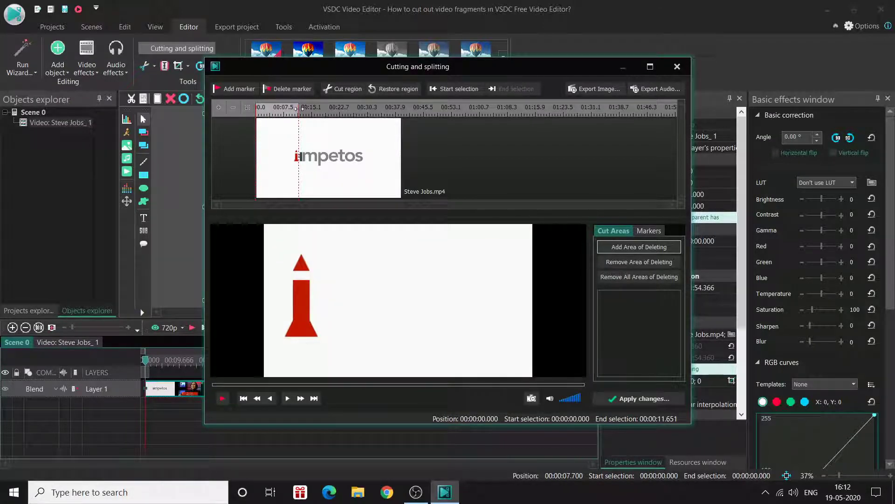
{"action": "mouse_move", "coordinate": [299, 107]}
{"action": "left_mouse_down"}
{"action": "mouse_move", "coordinate": [307, 107]}
{"action": "mouse_move", "coordinate": [274, 107]}
{"action": "left_mouse_up"}
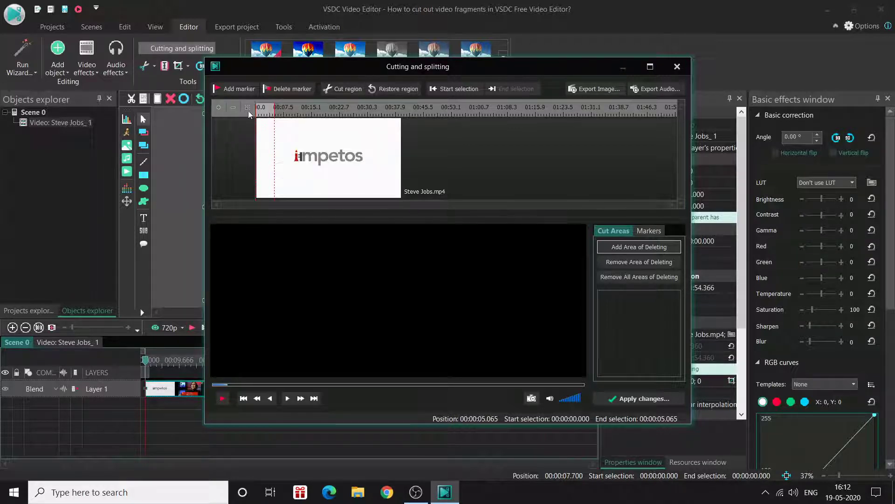
{"action": "left_click", "coordinate": [345, 89]}
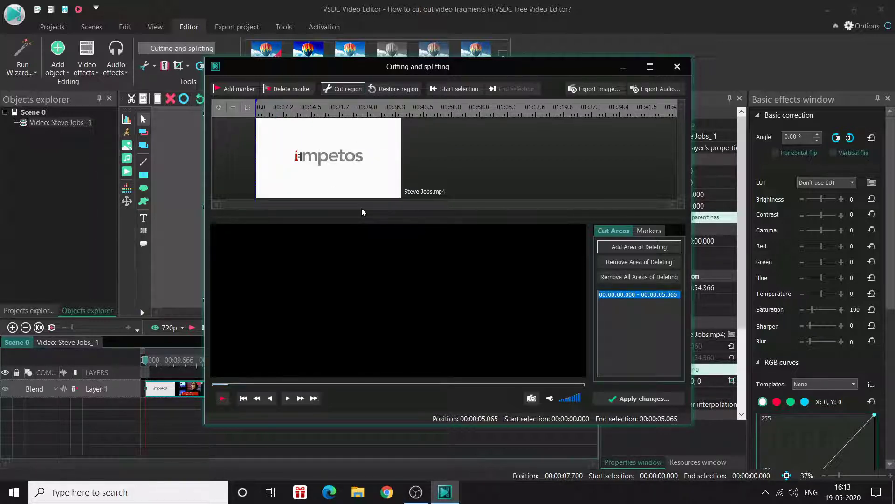
Play the video with the region cut out and remove the 0 to 5.065 second area of deleting
{"action": "left_click", "coordinate": [220, 400]}
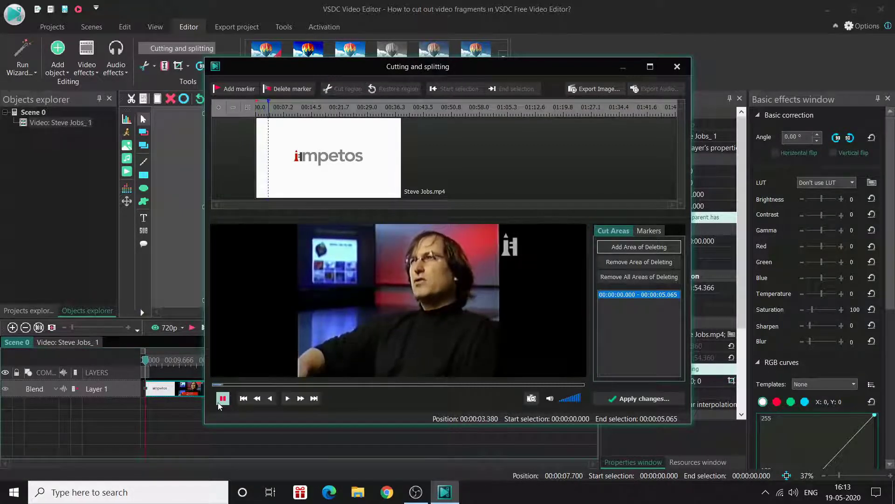
{"action": "left_click", "coordinate": [219, 404]}
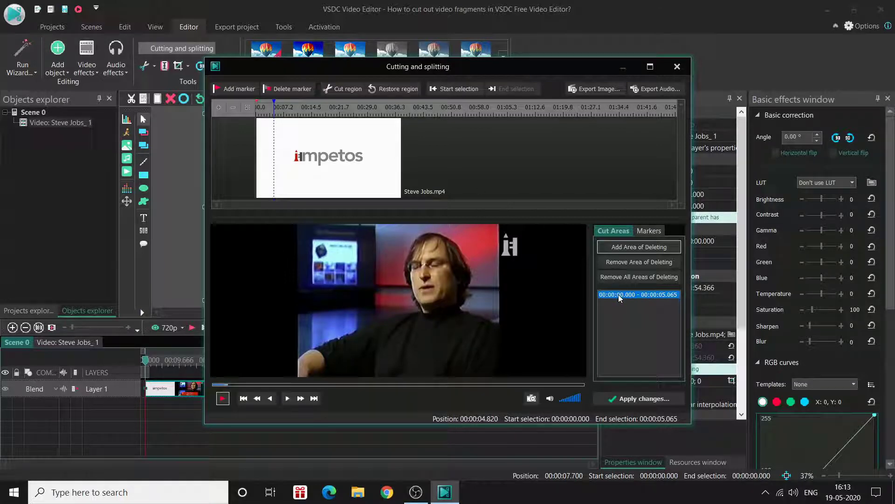
{"action": "left_click", "coordinate": [640, 262]}
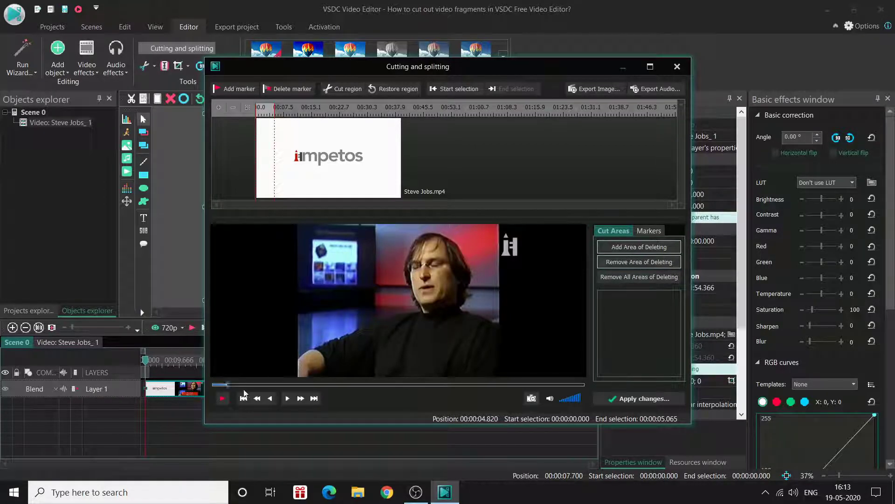
Play the beginning of the video without the deleting area and pause during the intro logo
{"action": "left_click", "coordinate": [223, 398]}
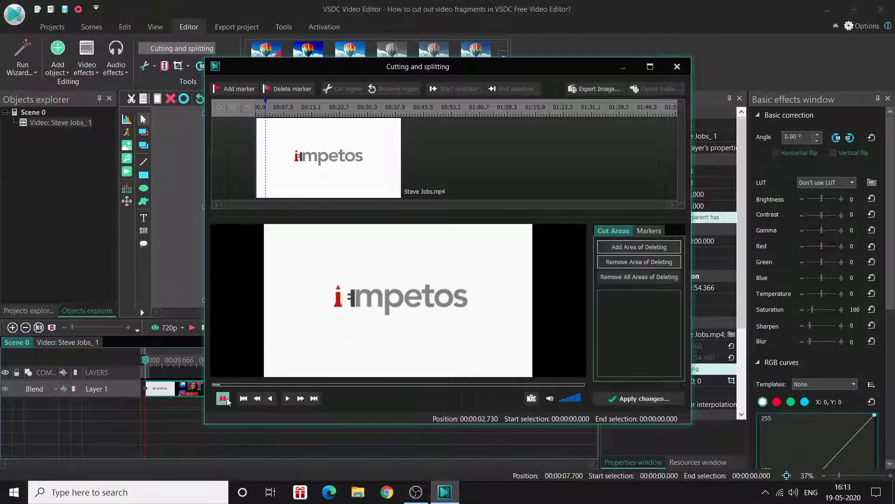
{"action": "left_click", "coordinate": [223, 397]}
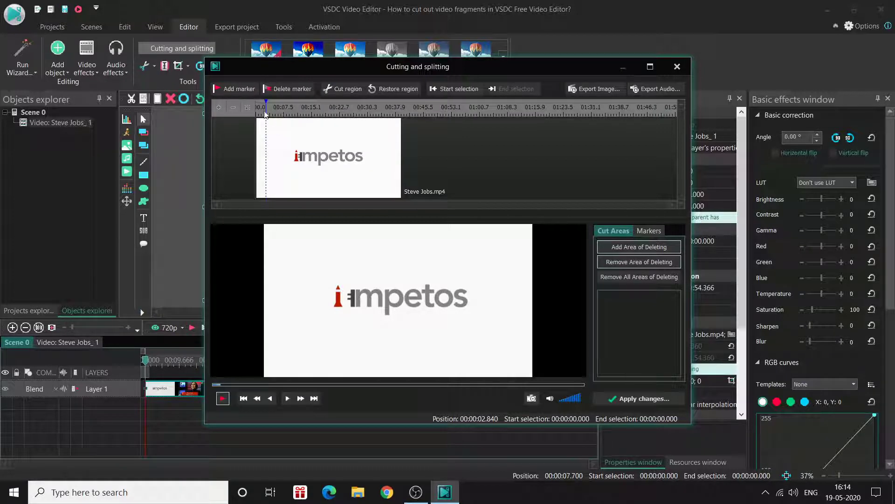
{"action": "left_click", "coordinate": [267, 107]}
{"action": "left_click_drag", "start_coordinate": [267, 108], "coordinate": [237, 105]}
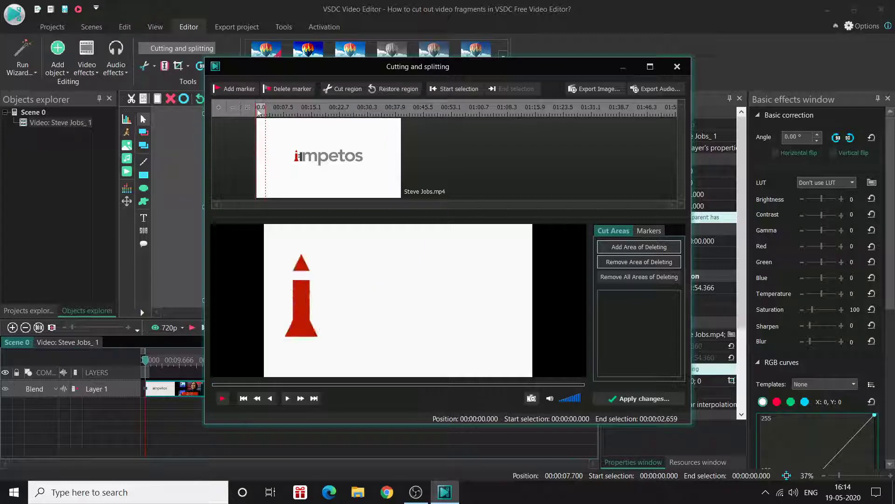
{"action": "left_click", "coordinate": [239, 101]}
Add markers at 6.838 and 35.080 seconds and split the file at the markers, removing the source object
{"action": "left_click", "coordinate": [280, 108]}
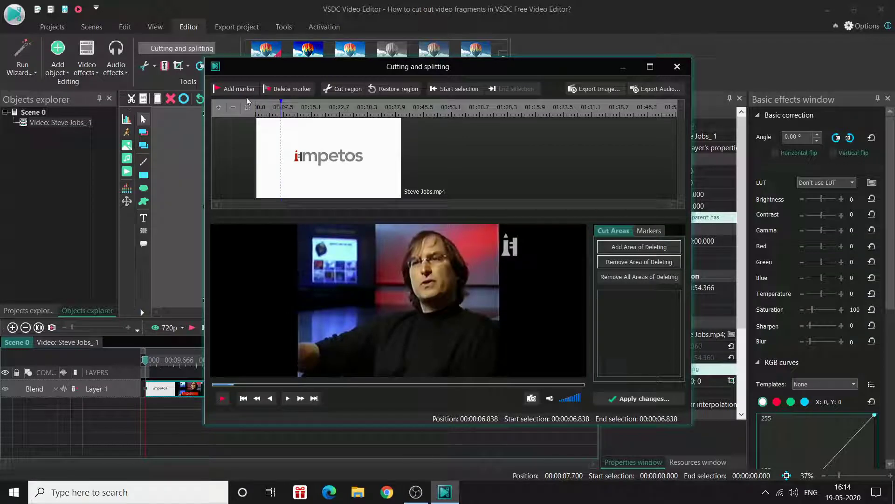
{"action": "left_click", "coordinate": [235, 88]}
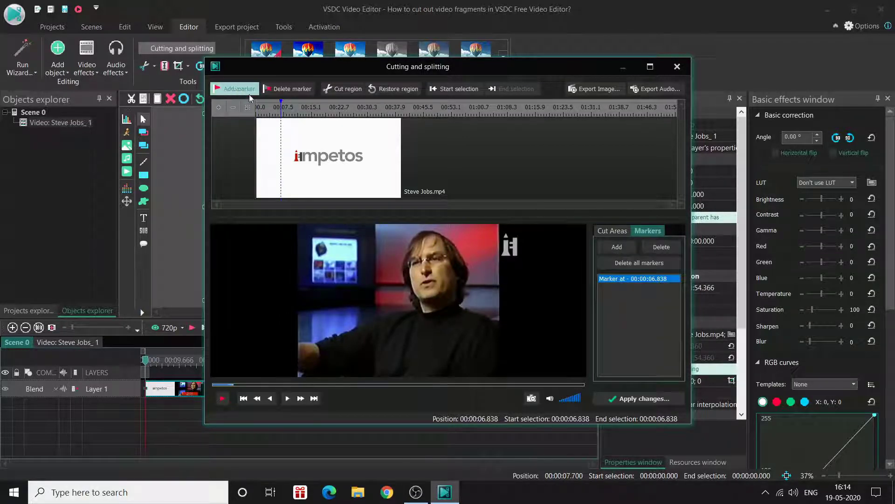
{"action": "left_click", "coordinate": [386, 109]}
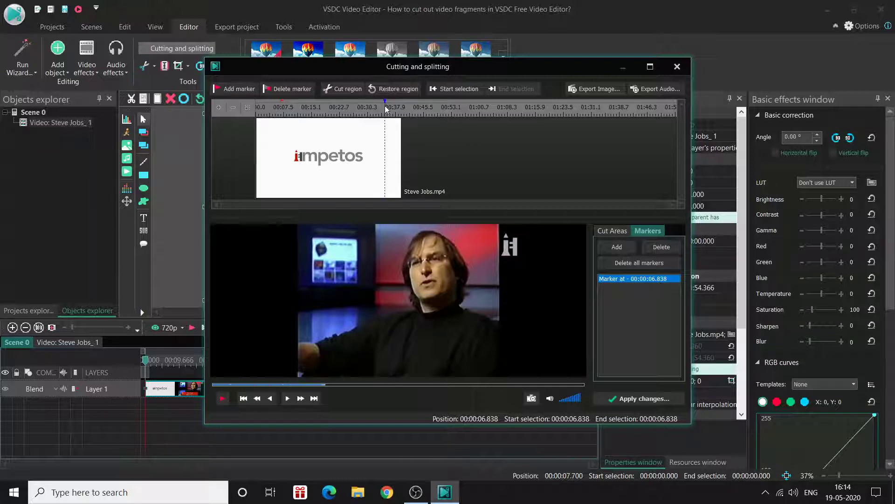
{"action": "left_click", "coordinate": [237, 89]}
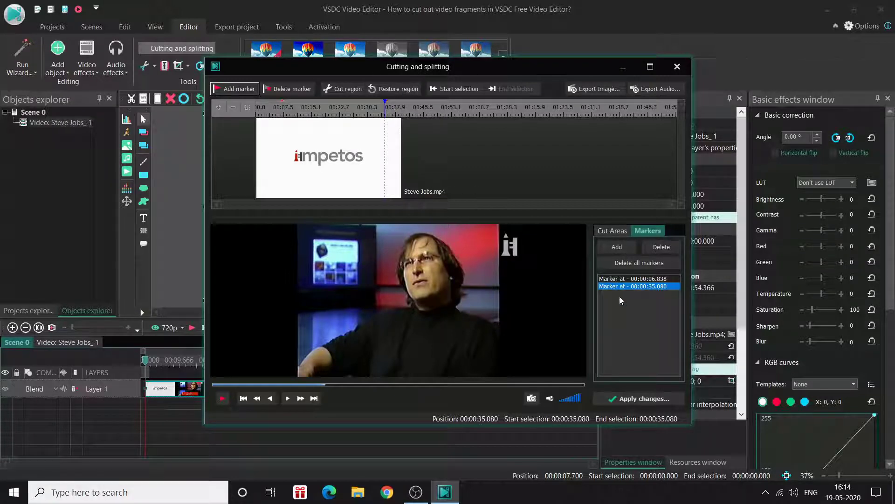
{"action": "left_click", "coordinate": [634, 399]}
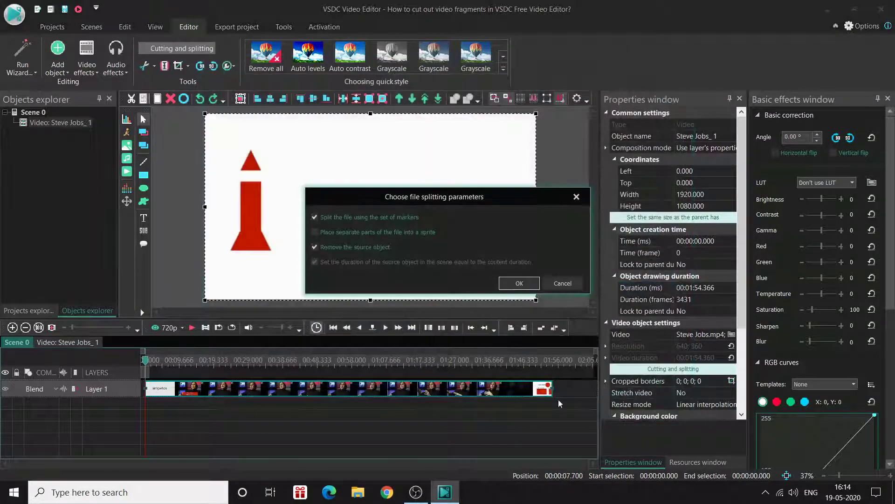
{"action": "left_click", "coordinate": [521, 283]}
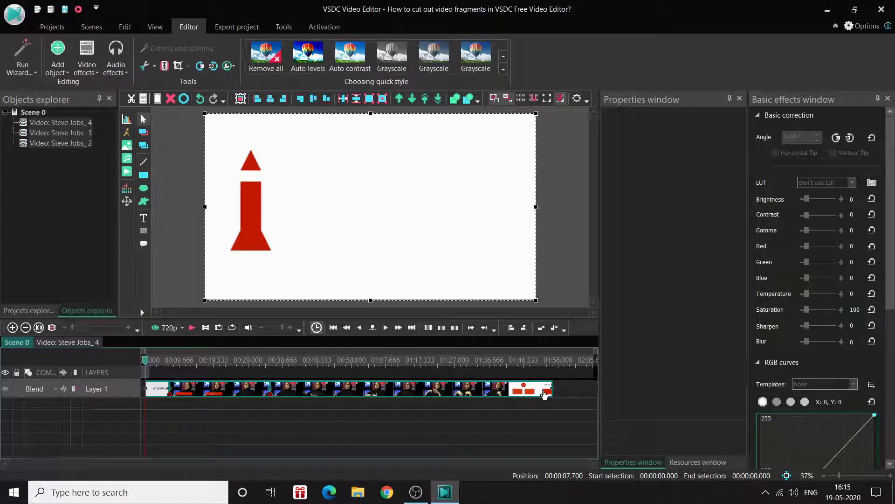
Back in Scene 0, move the middle part to Layer 2 and the first and last parts to Layer 3
{"action": "double_click", "coordinate": [161, 395]}
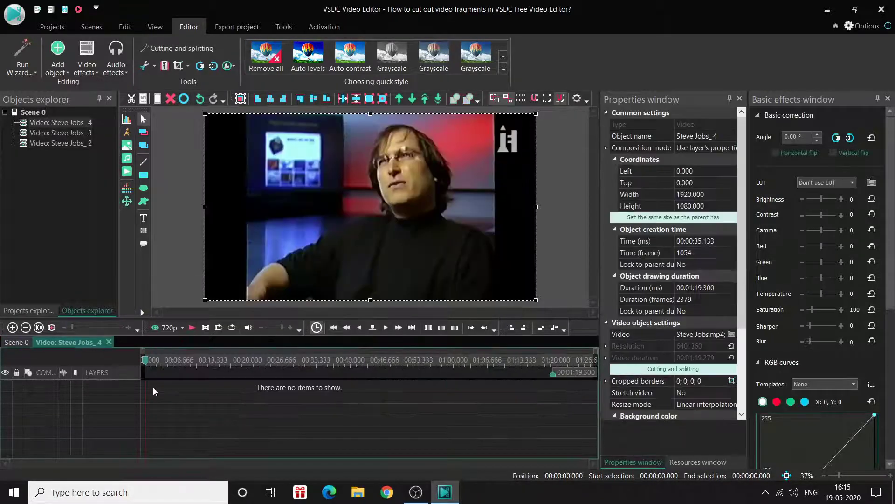
{"action": "left_click", "coordinate": [6, 342]}
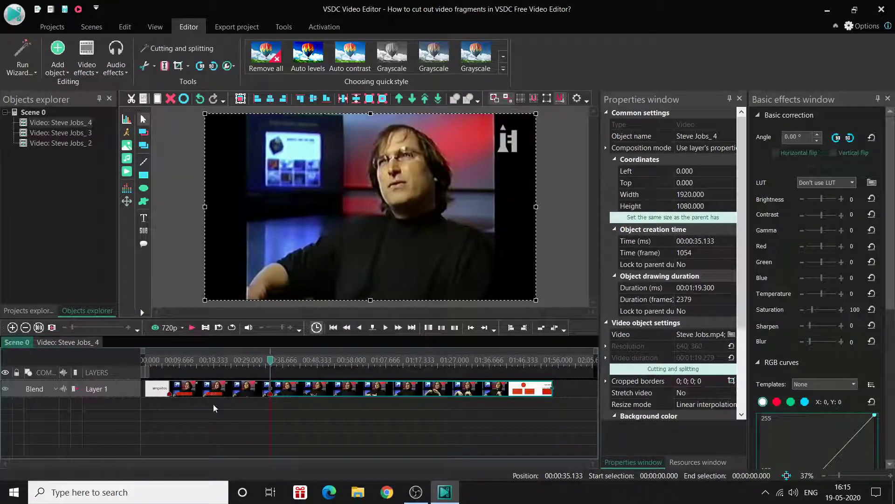
{"action": "mouse_move", "coordinate": [229, 388]}
{"action": "left_click_drag", "start_coordinate": [229, 389], "coordinate": [229, 407]}
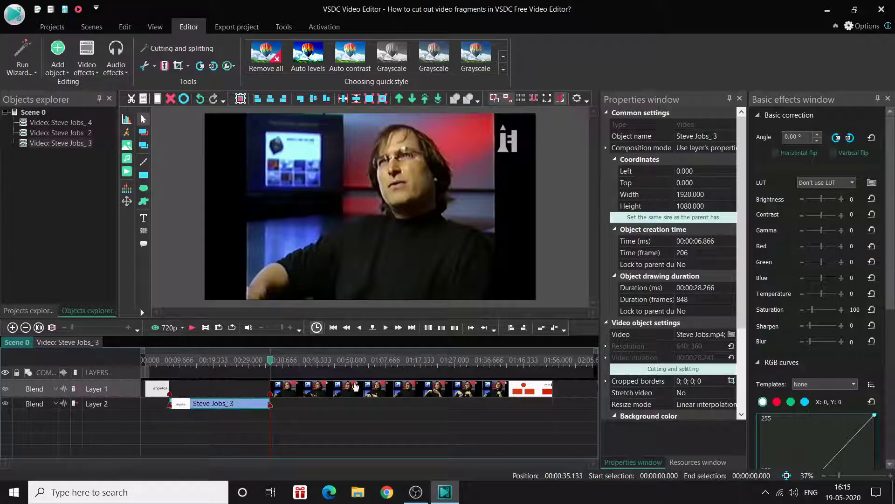
{"action": "left_click_drag", "start_coordinate": [385, 393], "coordinate": [385, 421]}
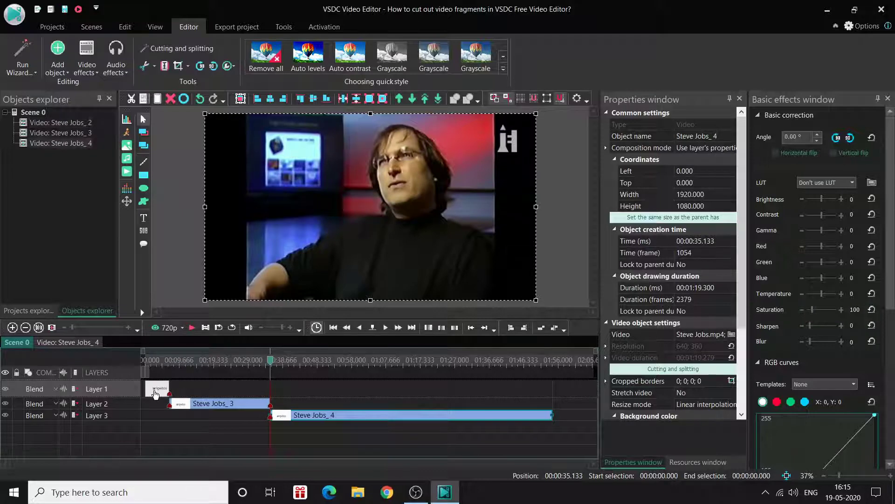
{"action": "left_click_drag", "start_coordinate": [154, 390], "coordinate": [156, 415]}
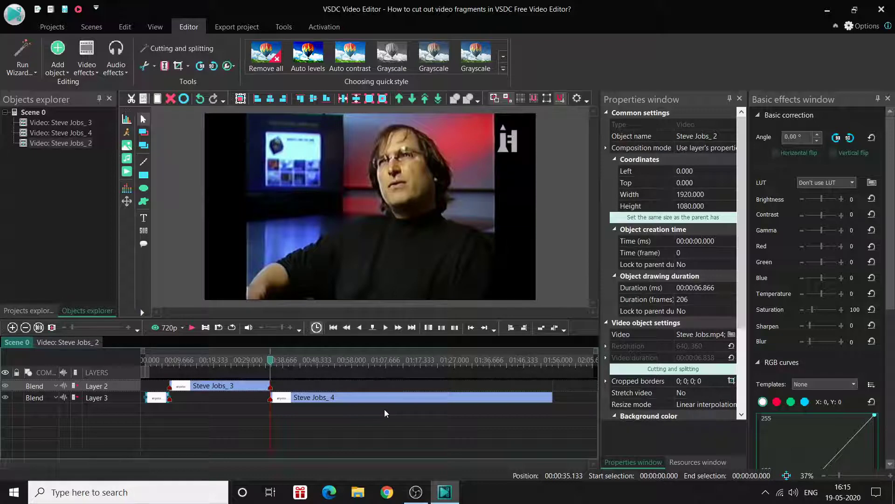
Place the longest part directly after the first one and the middle part at the end of Layer 3, starting at 00:01:26.166
{"action": "left_click_drag", "start_coordinate": [401, 404], "coordinate": [212, 399]}
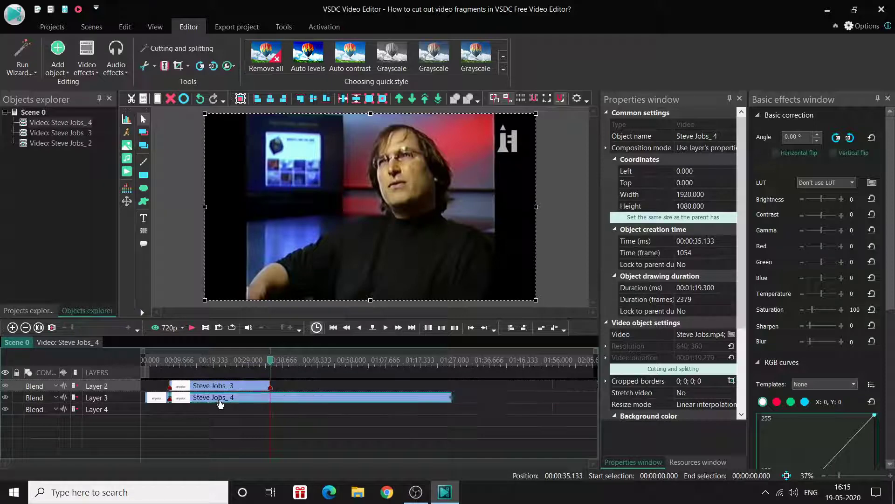
{"action": "left_click", "coordinate": [279, 386]}
{"action": "left_click_drag", "start_coordinate": [280, 386], "coordinate": [579, 397]}
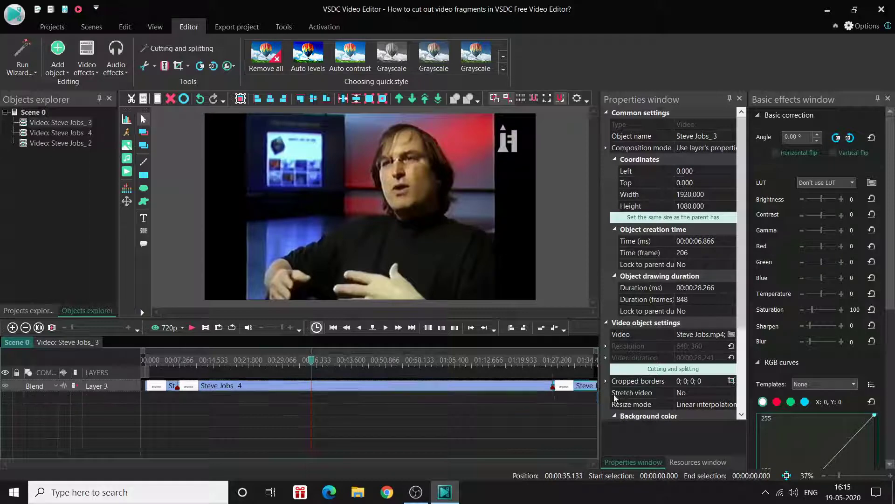
Play the rearranged video across both joins, starting from 3.9 seconds and from 00:01:22.200
{"action": "left_click", "coordinate": [159, 360]}
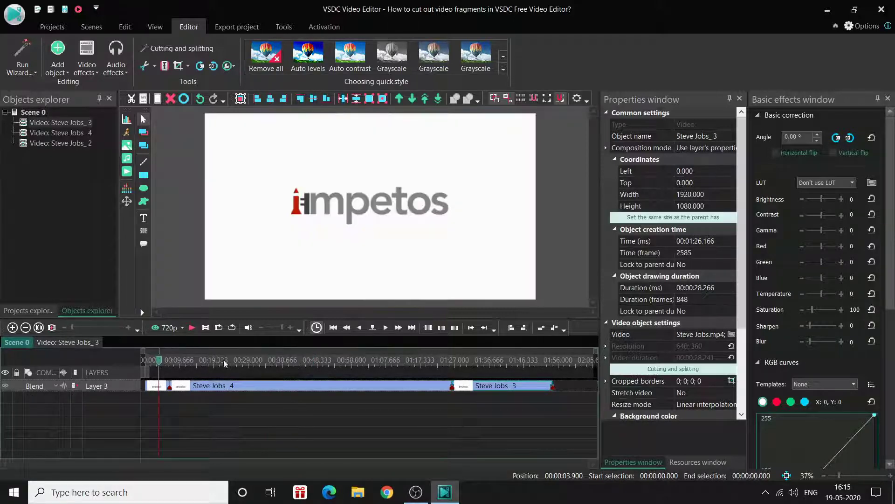
{"action": "left_click", "coordinate": [198, 331]}
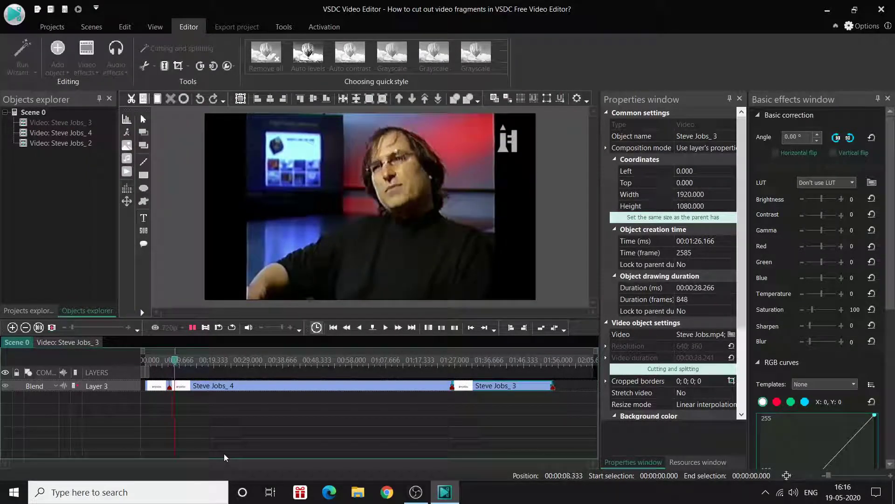
{"action": "left_click", "coordinate": [192, 328]}
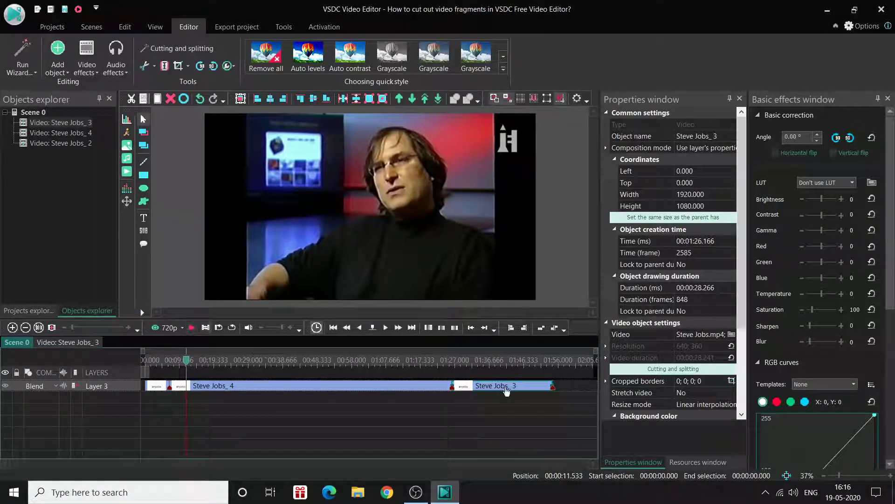
{"action": "mouse_move", "coordinate": [509, 392]}
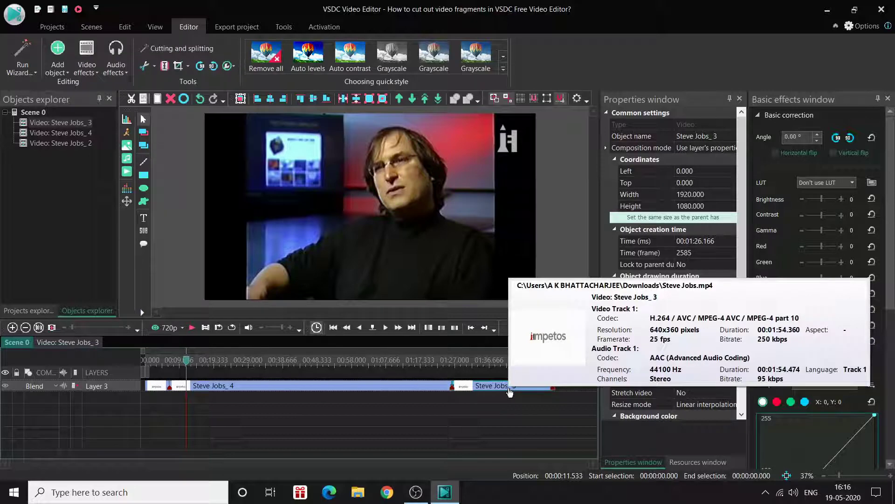
{"action": "left_click", "coordinate": [438, 359]}
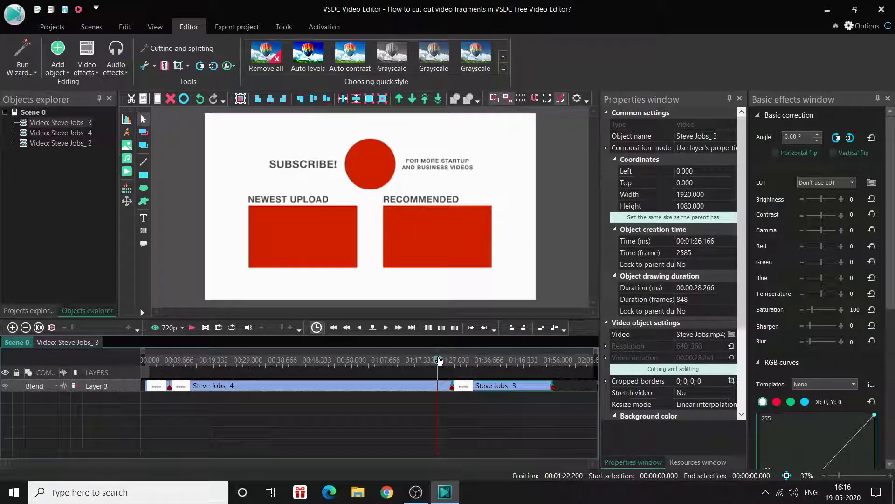
{"action": "left_click", "coordinate": [192, 327]}
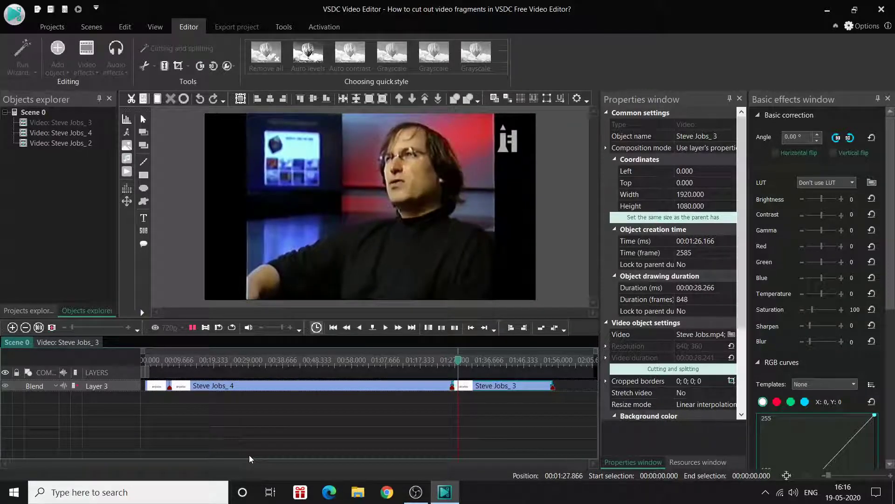
{"action": "left_click", "coordinate": [193, 327]}
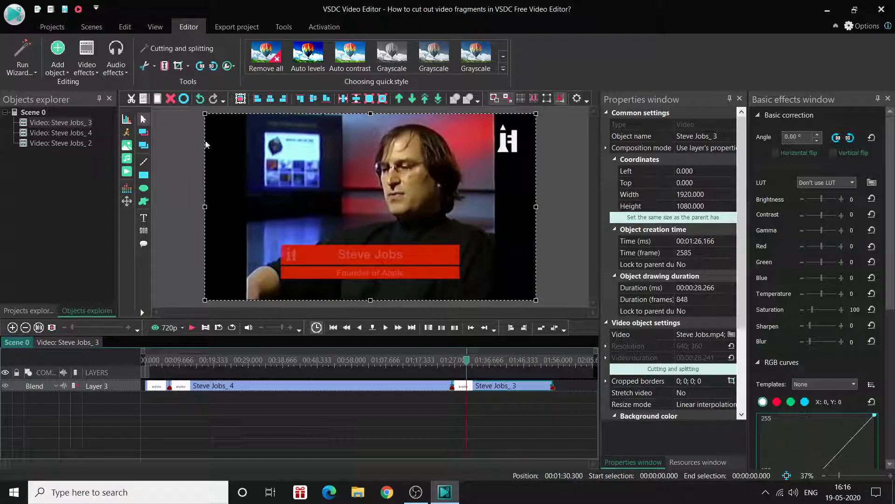
Undo the rearrangement and the split of the video, and return the timeline cursor to the start
{"action": "left_click", "coordinate": [200, 99]}
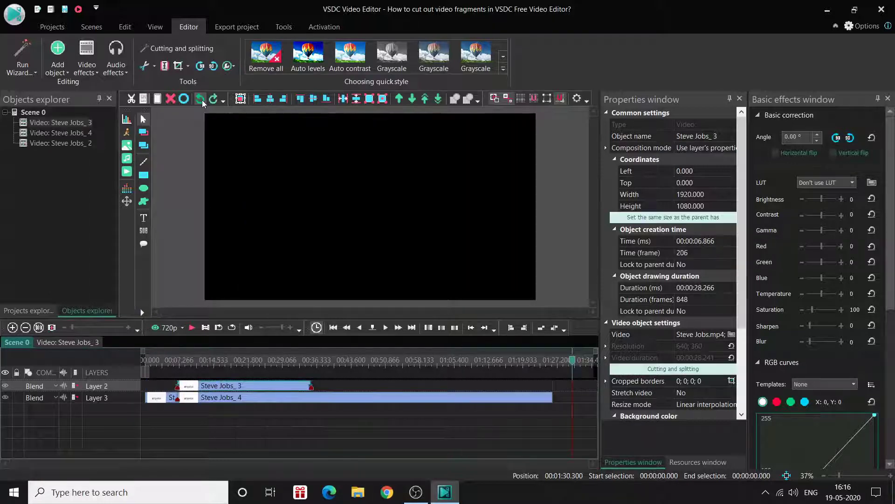
{"action": "left_click", "coordinate": [201, 99]}
{"action": "left_click", "coordinate": [201, 99]}
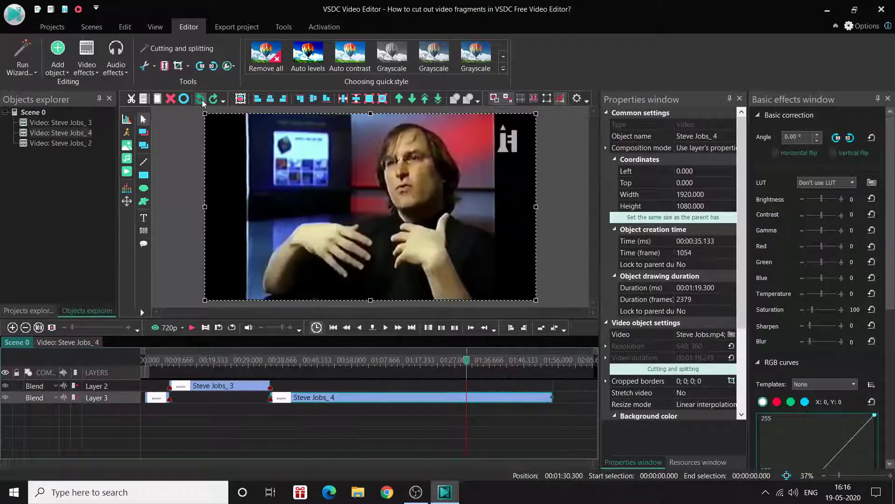
{"action": "left_click", "coordinate": [201, 99]}
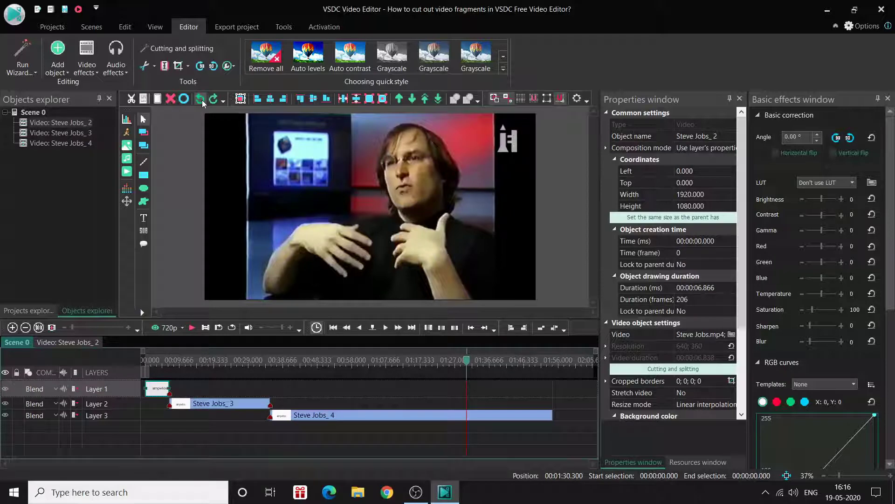
{"action": "left_click", "coordinate": [201, 100]}
{"action": "left_click", "coordinate": [201, 99]}
{"action": "left_click", "coordinate": [201, 99]}
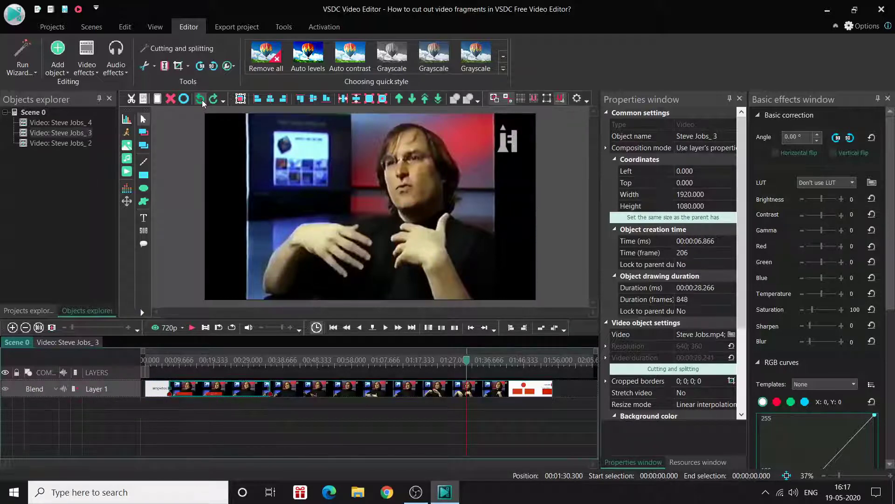
{"action": "left_click", "coordinate": [201, 99]}
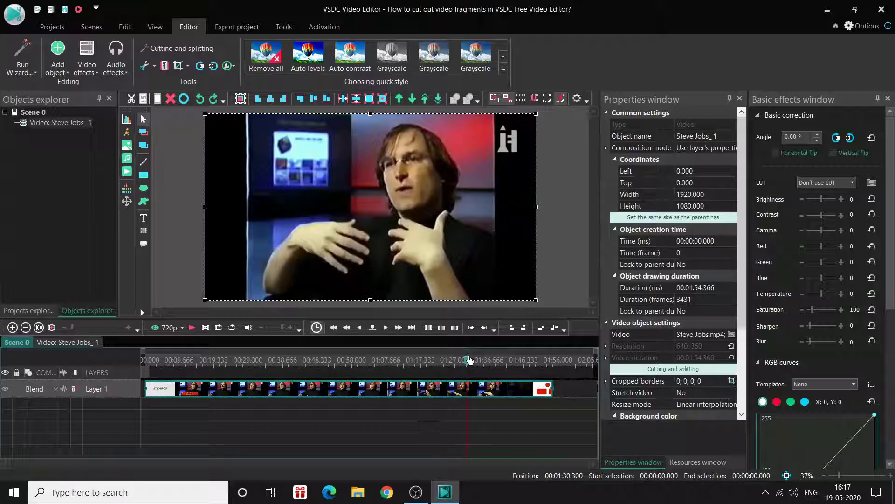
{"action": "left_click_drag", "start_coordinate": [469, 360], "coordinate": [146, 361]}
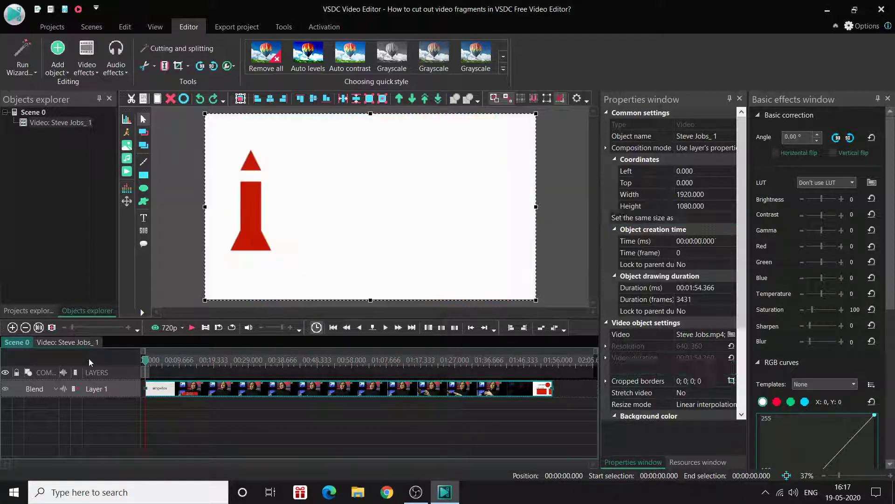
Open the project's export settings and bring up the Cutting and splitting window for setting markers, moved slightly lower
{"action": "mouse_move", "coordinate": [168, 387]}
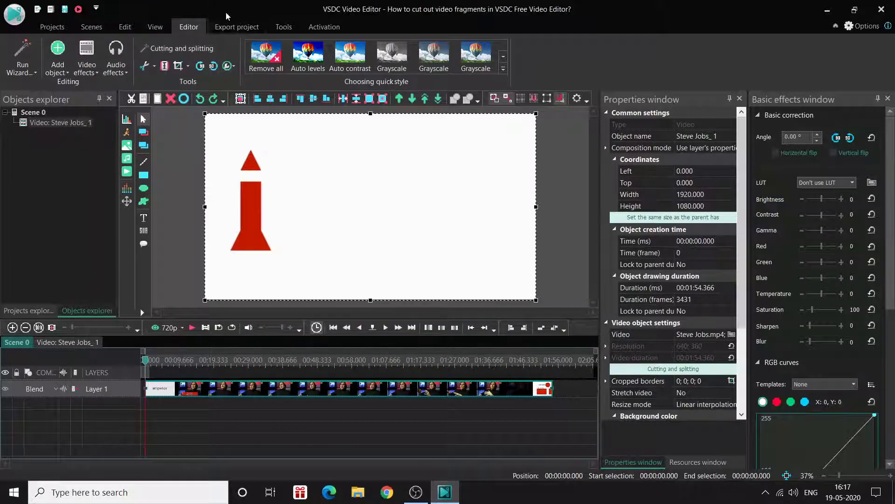
{"action": "left_click", "coordinate": [234, 27]}
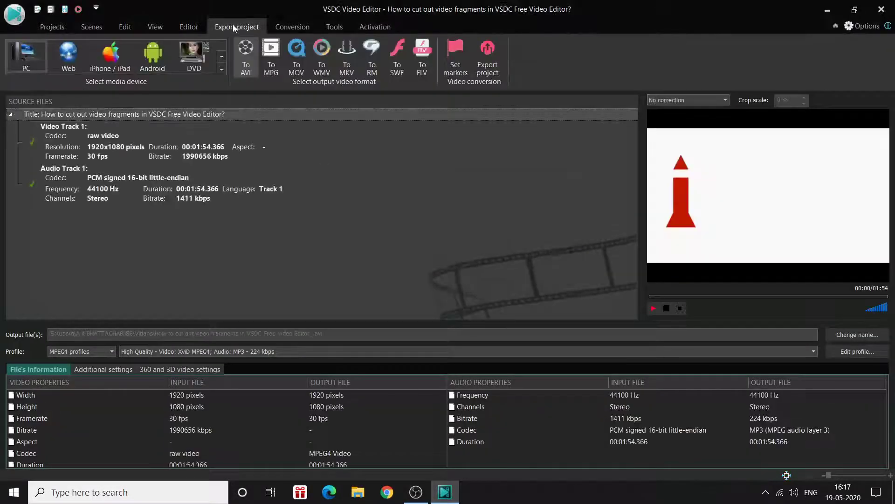
{"action": "mouse_move", "coordinate": [426, 202]}
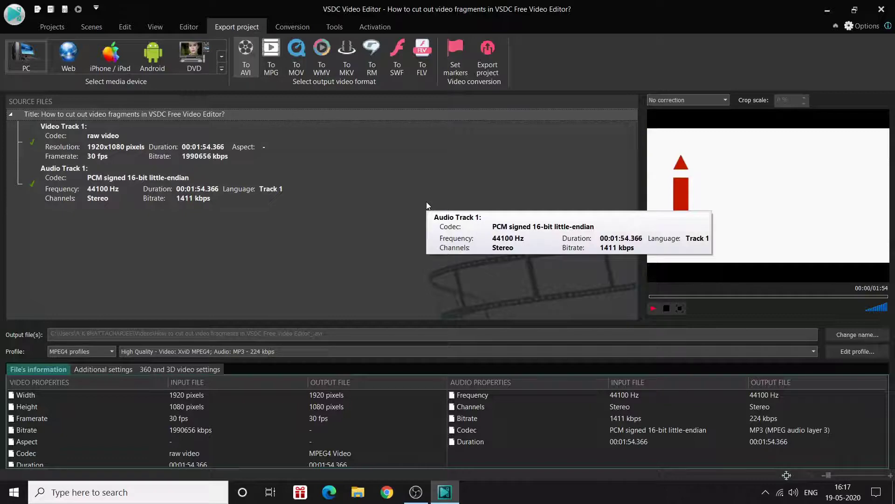
{"action": "left_click", "coordinate": [452, 50]}
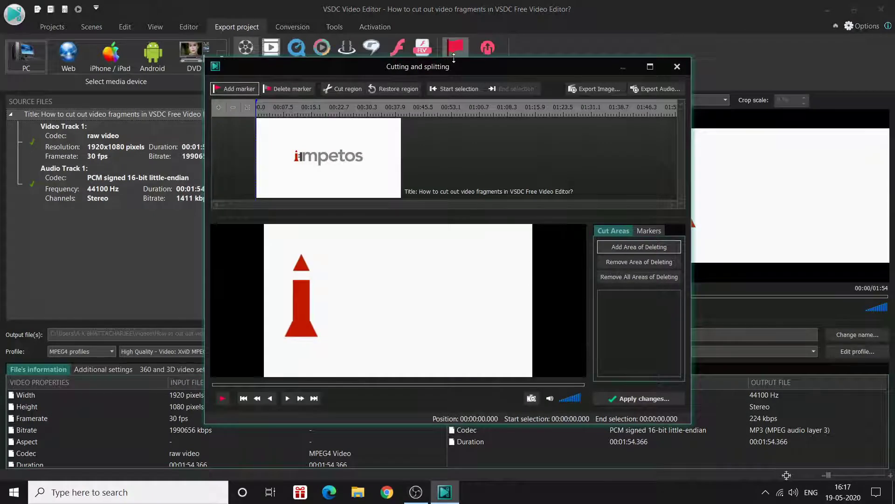
{"action": "left_click_drag", "start_coordinate": [457, 62], "coordinate": [441, 107]}
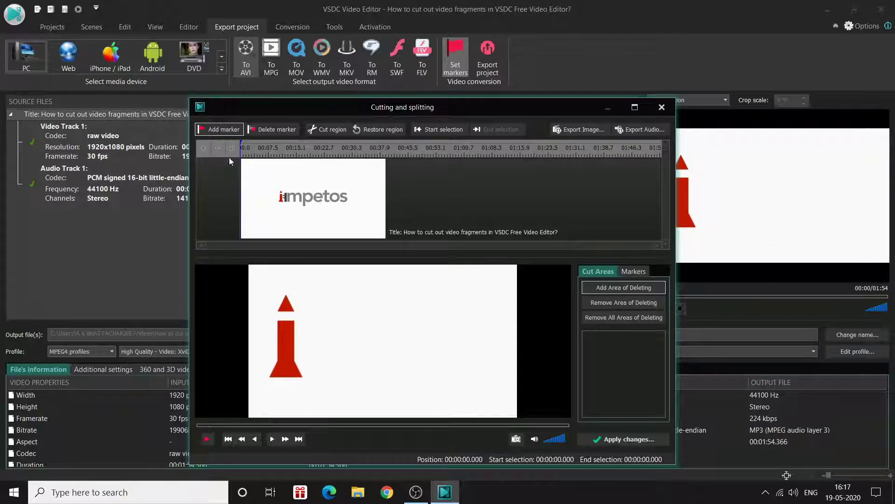
Add markers at 00:00:08.485, 00:00:20.517 and 00:00:33.309, and apply the changes for the conversion
{"action": "left_click", "coordinate": [271, 145]}
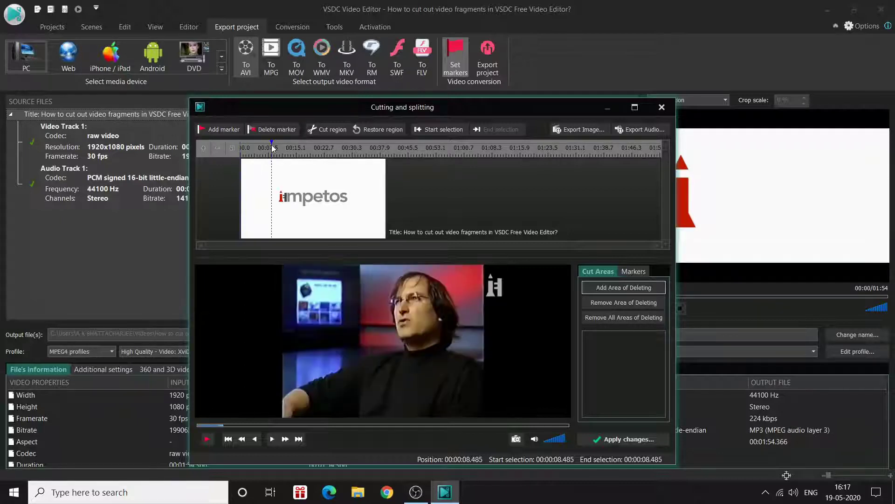
{"action": "left_click", "coordinate": [223, 129]}
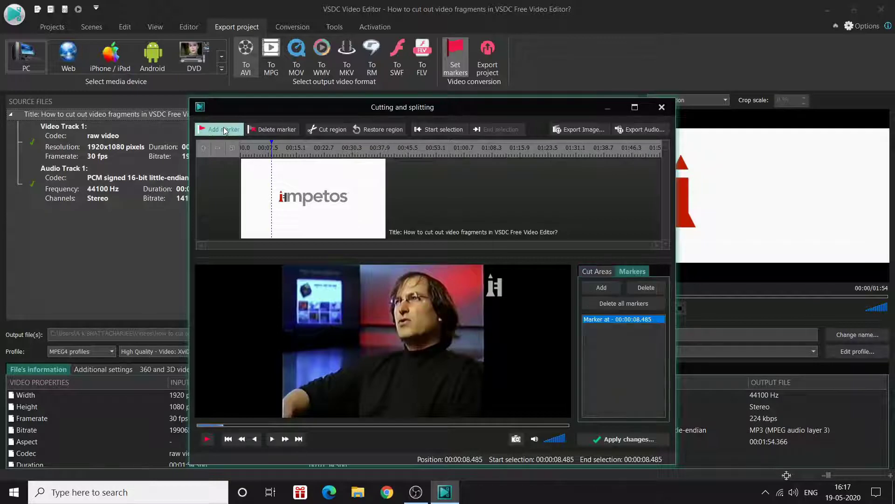
{"action": "left_click", "coordinate": [316, 145]}
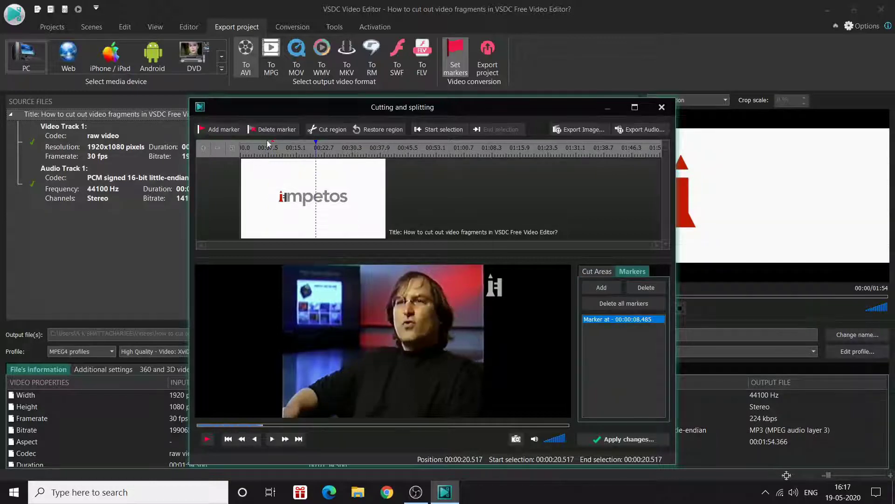
{"action": "left_click", "coordinate": [223, 129]}
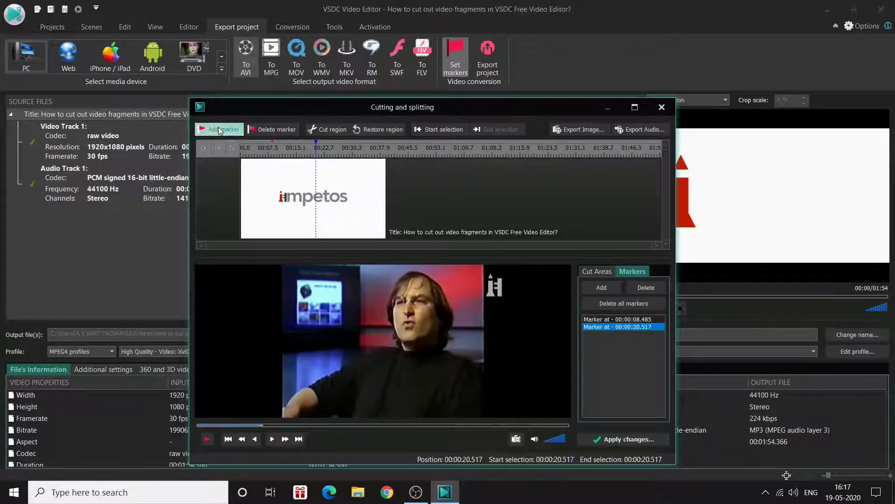
{"action": "left_click", "coordinate": [363, 147]}
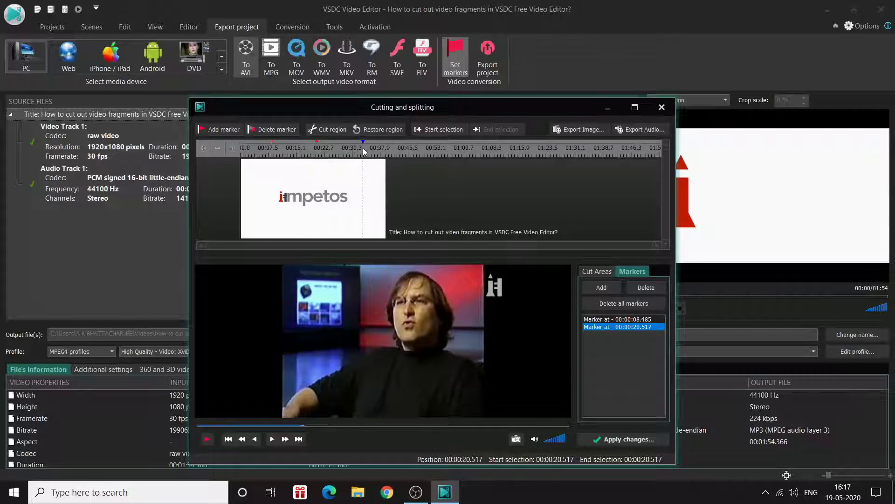
{"action": "left_click", "coordinate": [230, 130]}
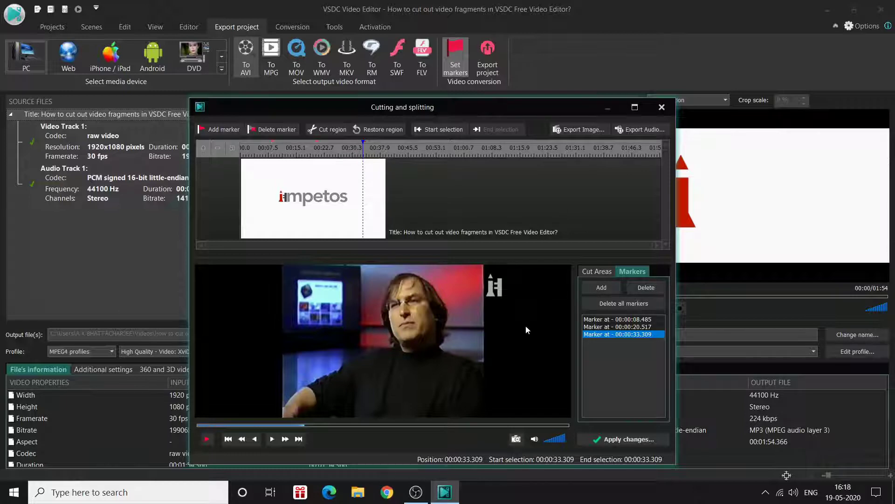
{"action": "left_click", "coordinate": [631, 441]}
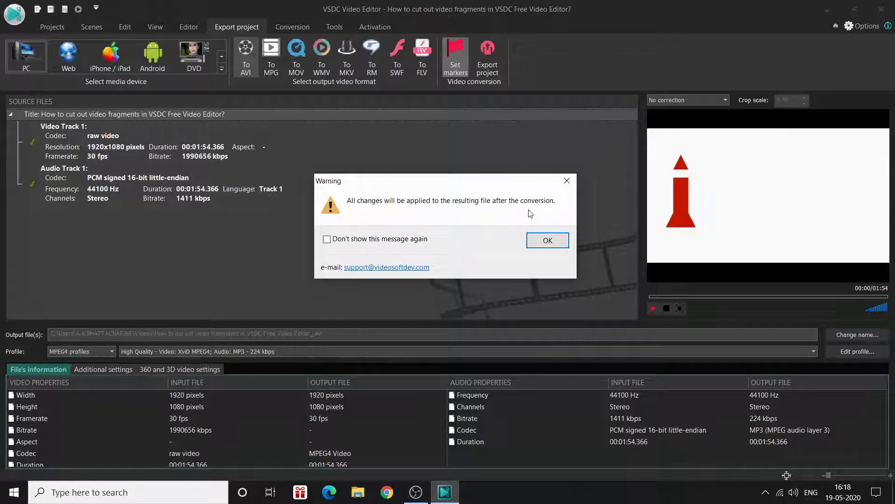
{"action": "left_click", "coordinate": [541, 239]}
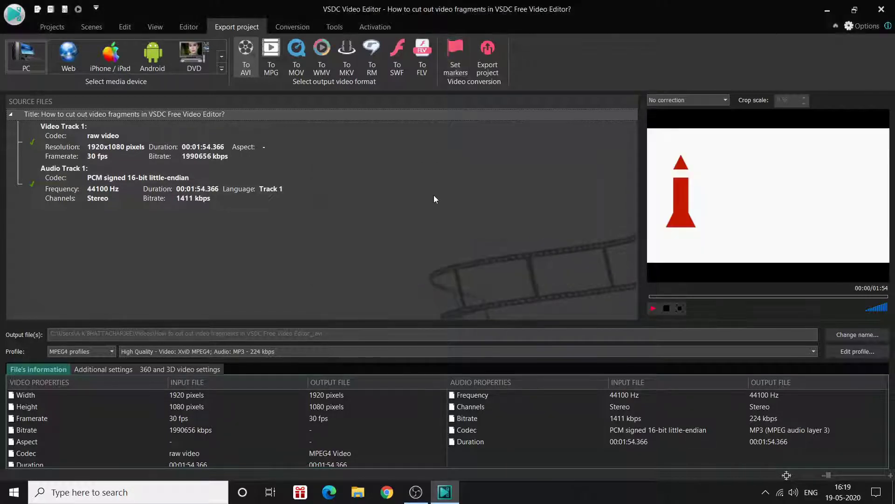
Turn off joining scenes to a single file, enable splitting by markers, and export the project without premium features
{"action": "left_click", "coordinate": [107, 372]}
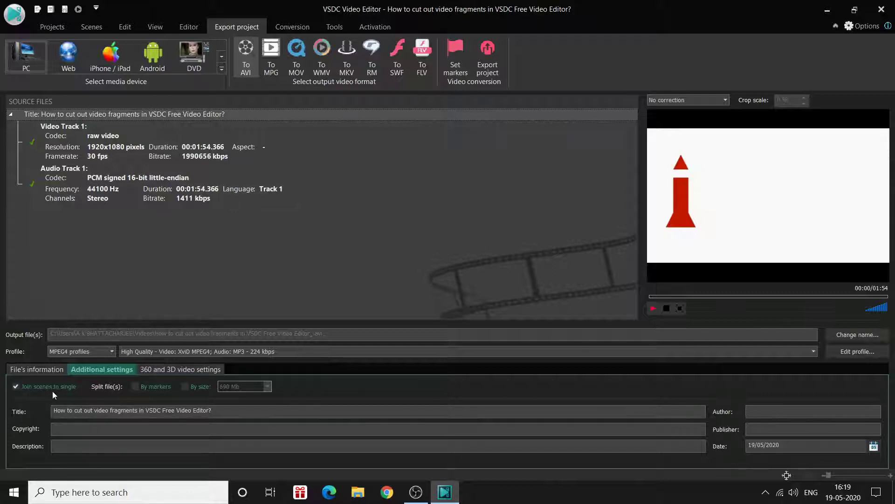
{"action": "left_click", "coordinate": [15, 386]}
{"action": "left_click", "coordinate": [488, 55]}
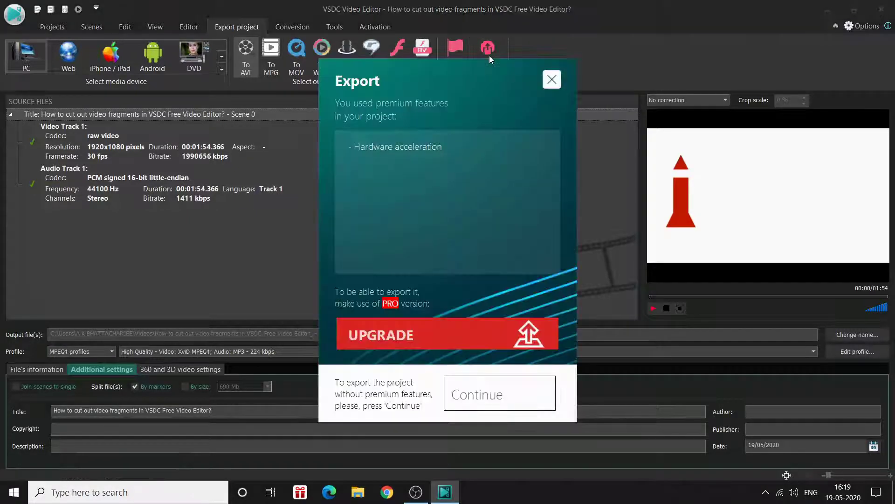
{"action": "left_click", "coordinate": [478, 394]}
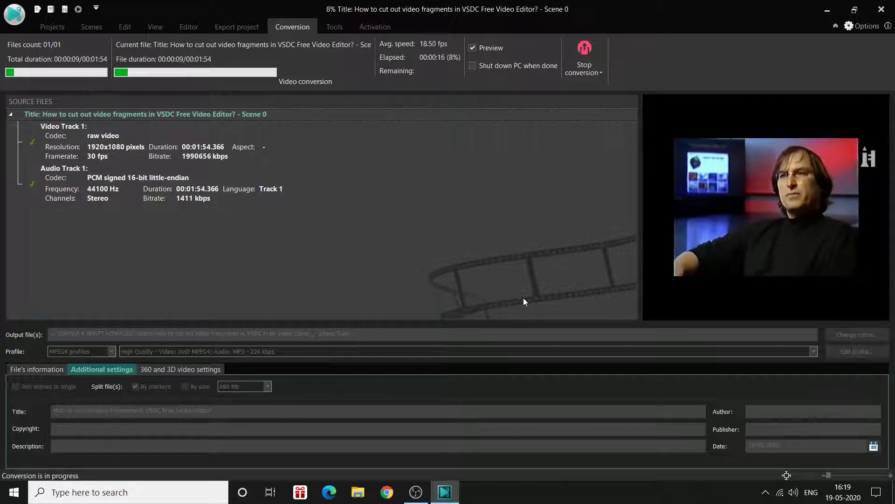
Switch to File Explorer to check the Videos folder for exported files, and go back to VSDC Video Editor to check the conversion
{"action": "left_click", "coordinate": [356, 496]}
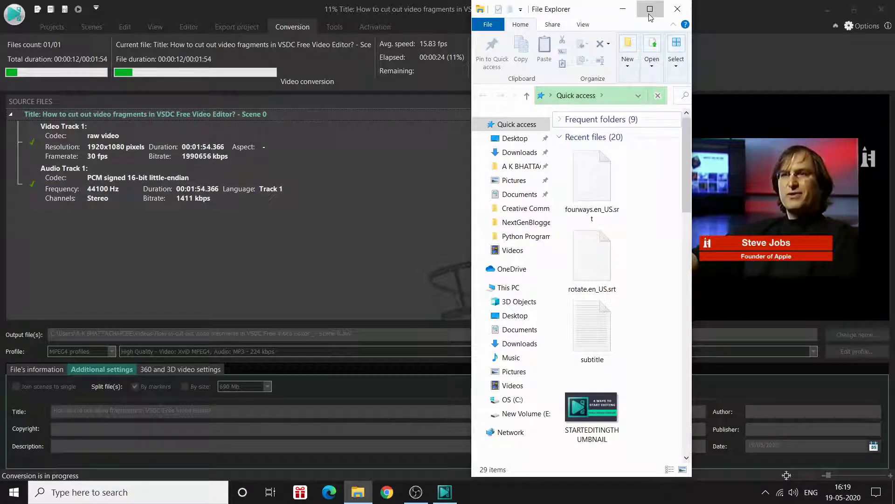
{"action": "left_click", "coordinate": [649, 9]}
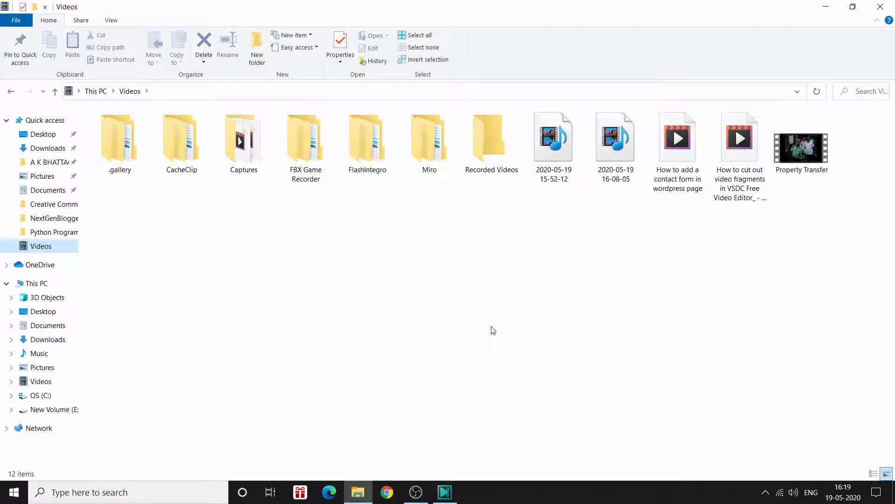
{"action": "left_click", "coordinate": [444, 493]}
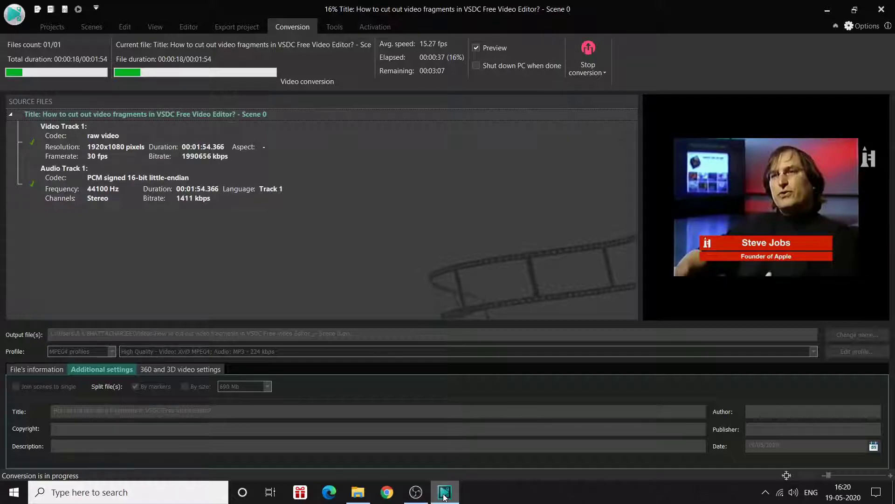
{"action": "left_click", "coordinate": [444, 496]}
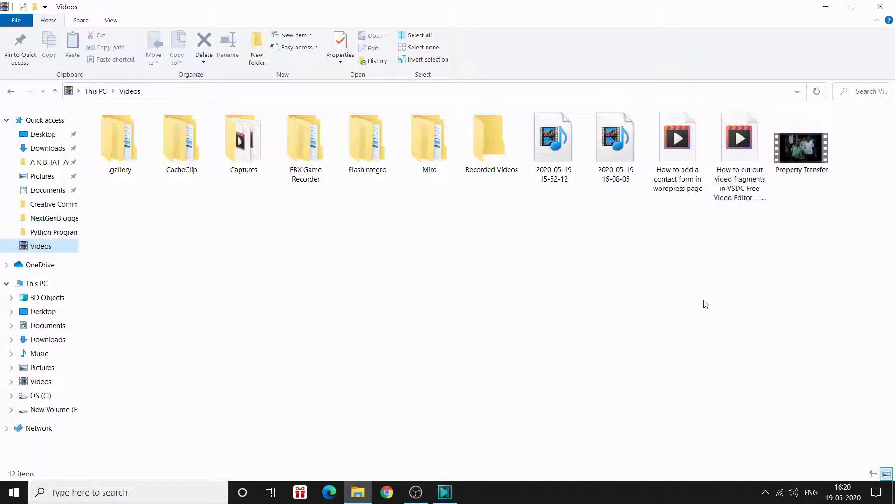
{"action": "left_click", "coordinate": [446, 490]}
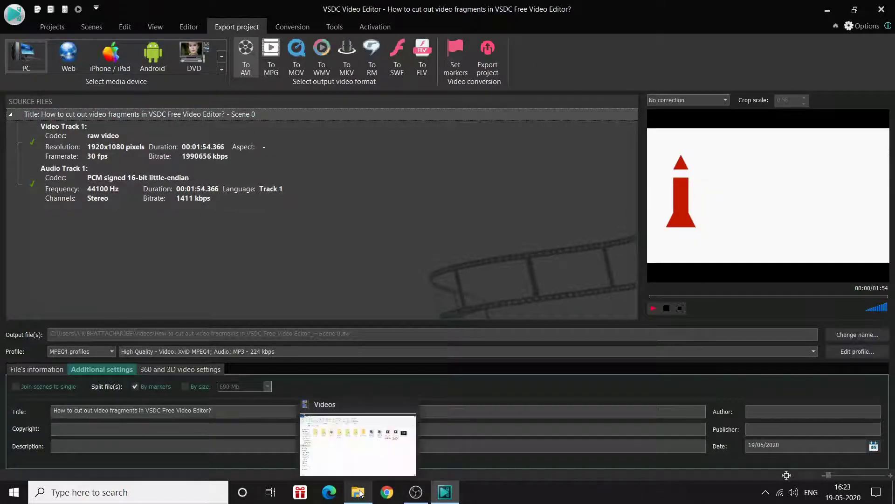
In File Explorer, delete the exported "How to cut out video fragments in VSDC Free Video Editor" file from Videos and return to VSDC Video Editor
{"action": "left_click", "coordinate": [360, 492]}
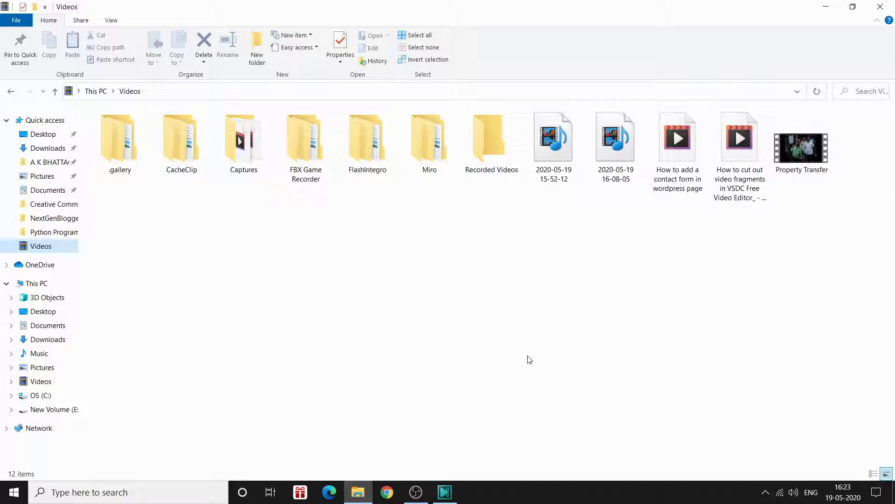
{"action": "left_click", "coordinate": [737, 168]}
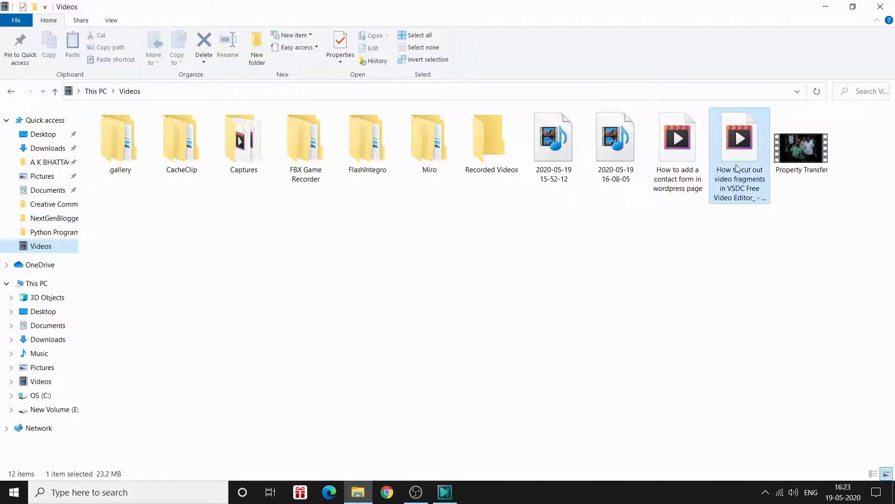
{"action": "key", "text": "Delete"}
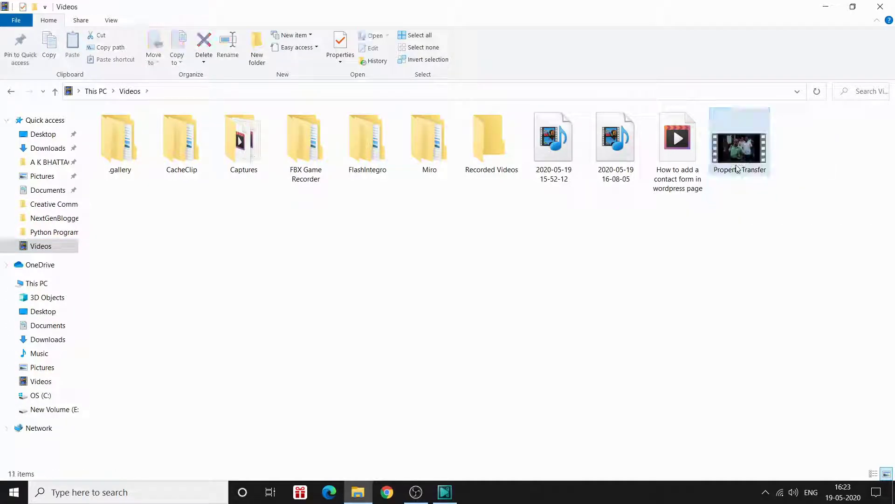
{"action": "left_click", "coordinate": [829, 10]}
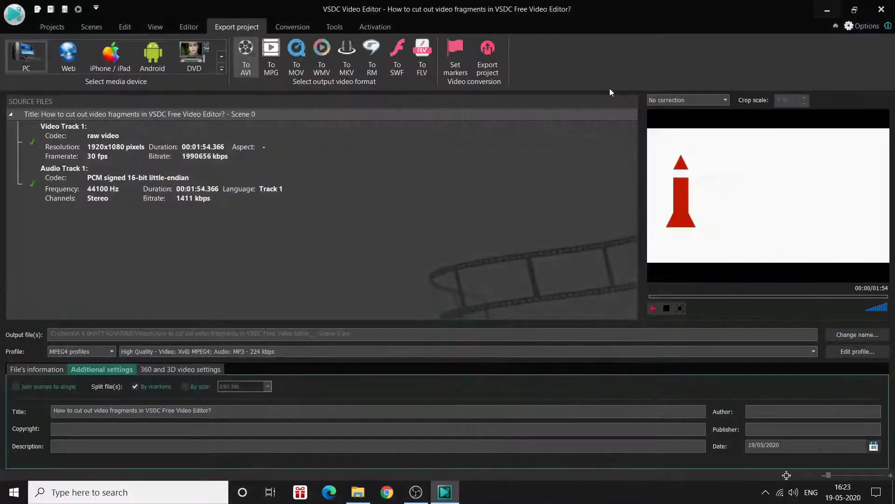
Reopen the Cutting and splitting window for the export and add markers at 00:00:07.092, 00:00:18.617 and 00:00:29.129
{"action": "left_click", "coordinate": [455, 65]}
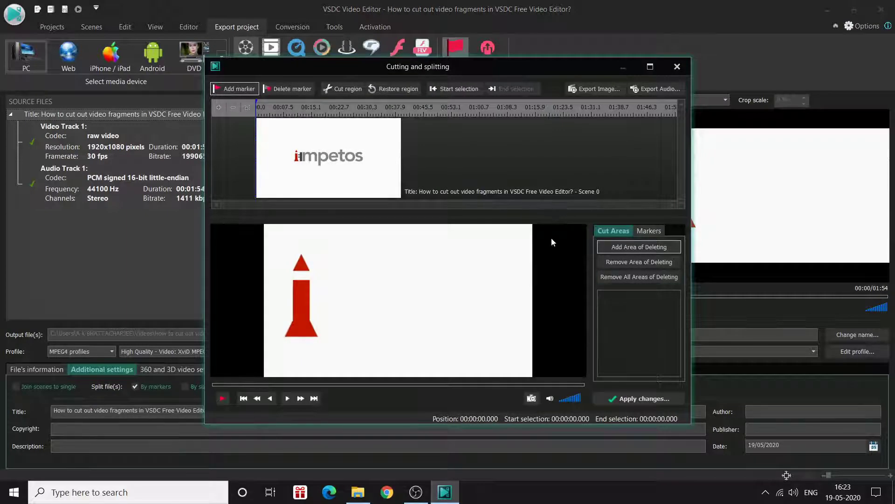
{"action": "left_click", "coordinate": [628, 264]}
{"action": "left_click", "coordinate": [627, 264]}
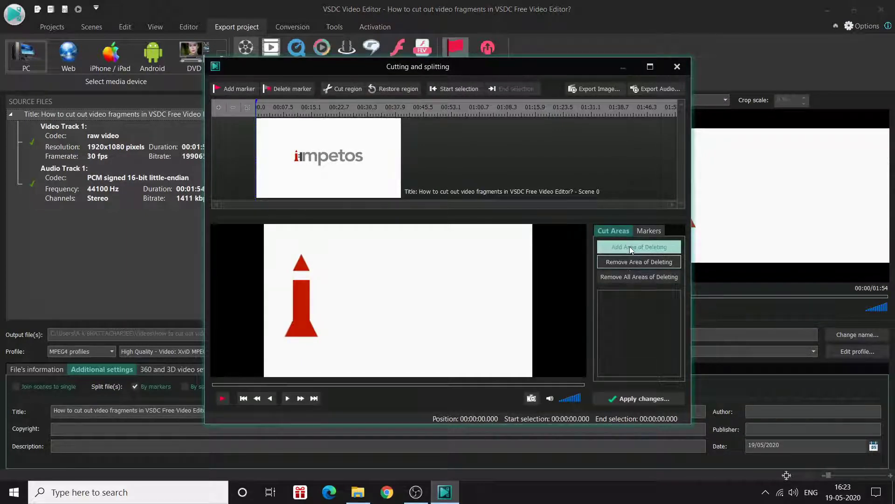
{"action": "left_click", "coordinate": [281, 108]}
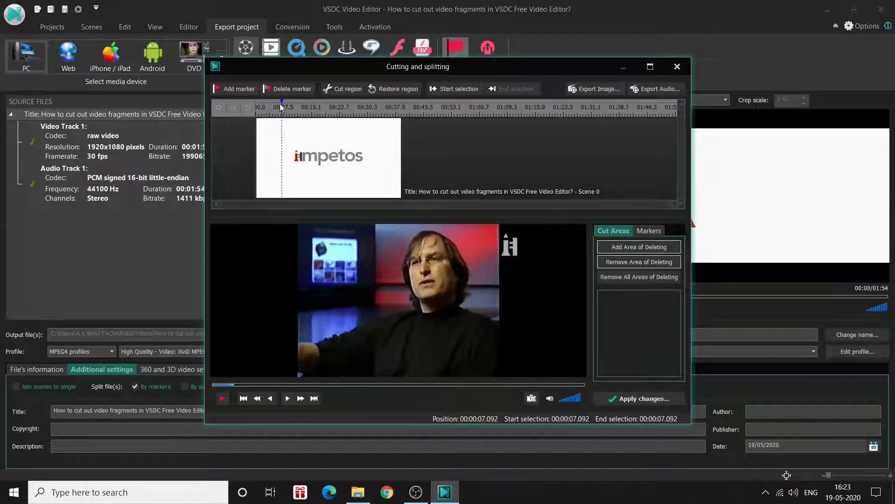
{"action": "left_click", "coordinate": [240, 87]}
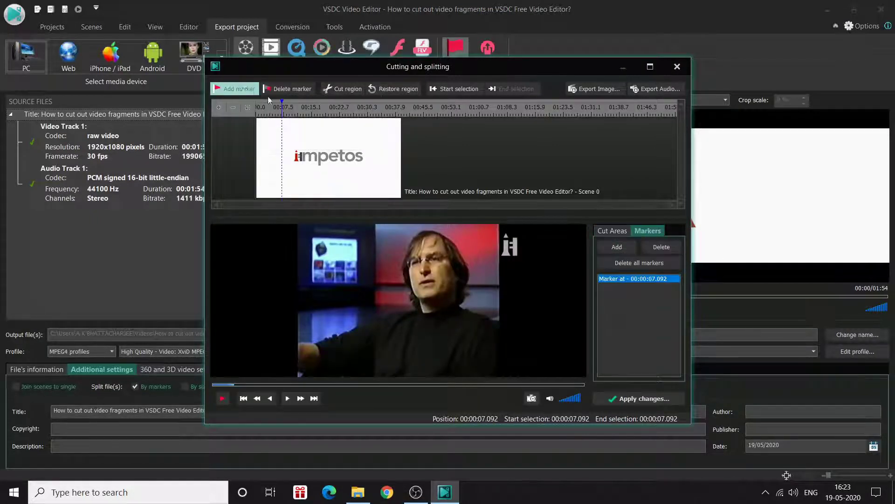
{"action": "left_click", "coordinate": [324, 108]}
{"action": "left_click", "coordinate": [236, 87]}
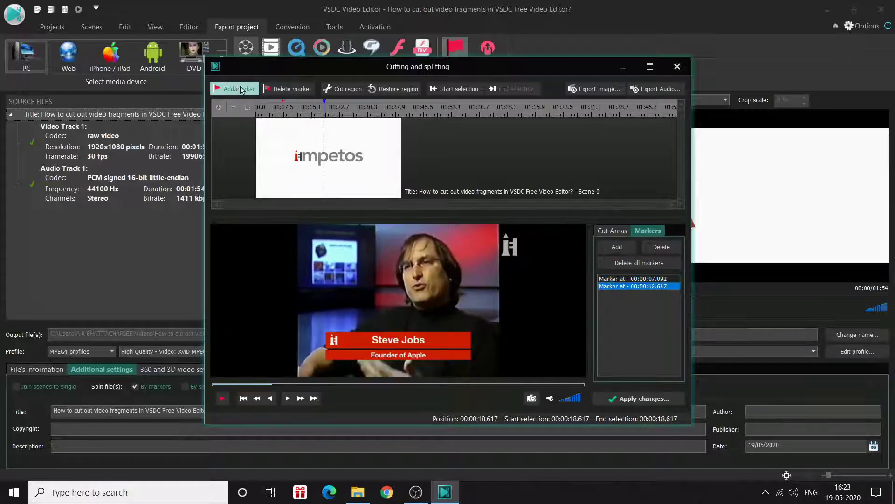
{"action": "left_click", "coordinate": [363, 103]}
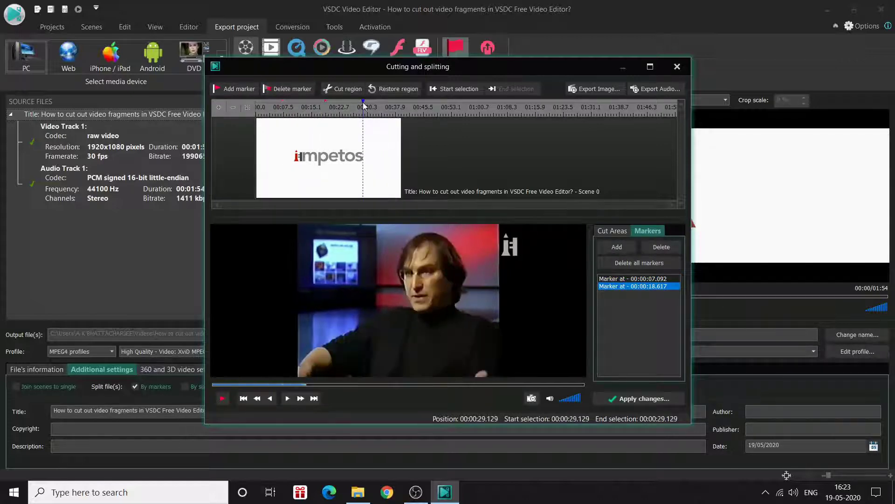
{"action": "left_click", "coordinate": [241, 91]}
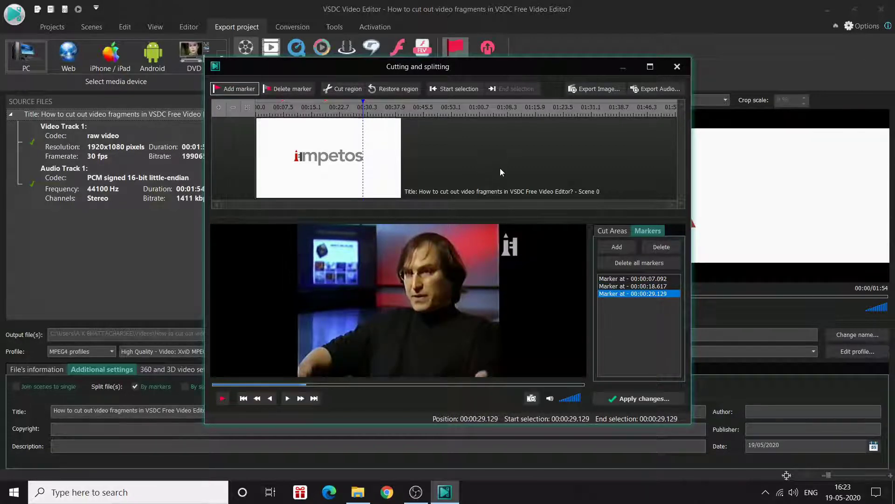
Apply the markers in the Cutting and splitting window and export the project without premium features
{"action": "left_click", "coordinate": [637, 399]}
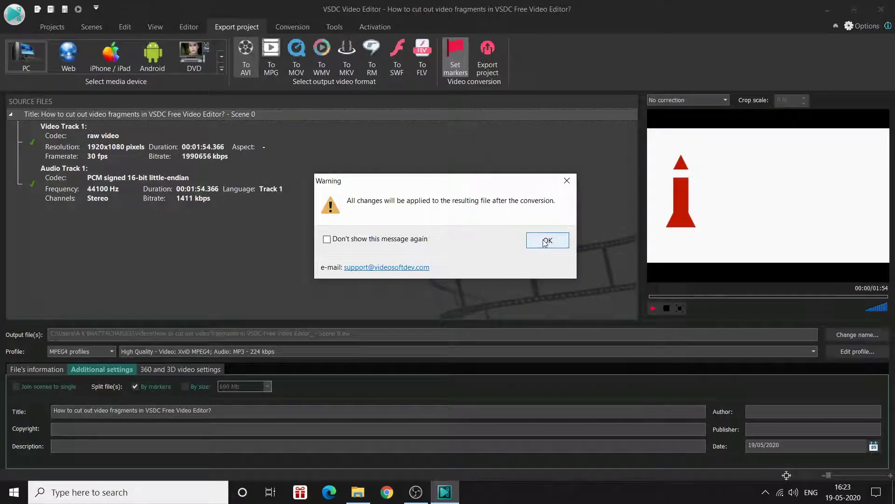
{"action": "left_click", "coordinate": [544, 241]}
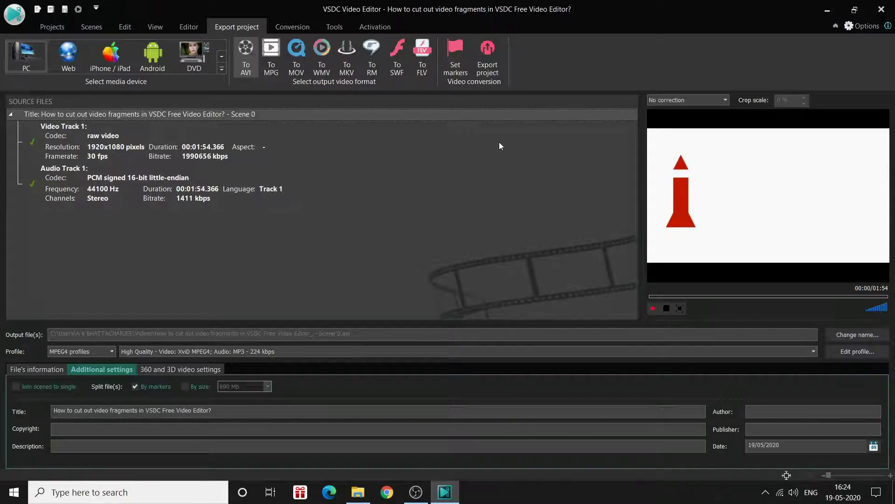
{"action": "left_click", "coordinate": [486, 43]}
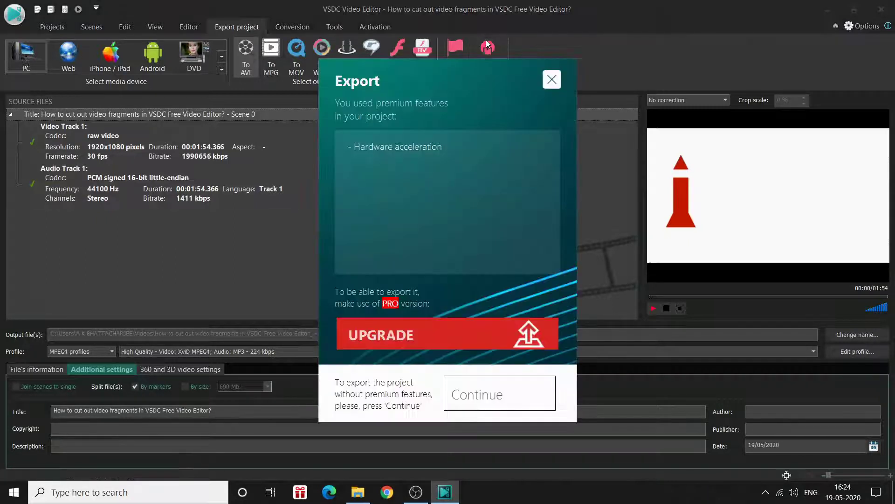
{"action": "left_click", "coordinate": [497, 395]}
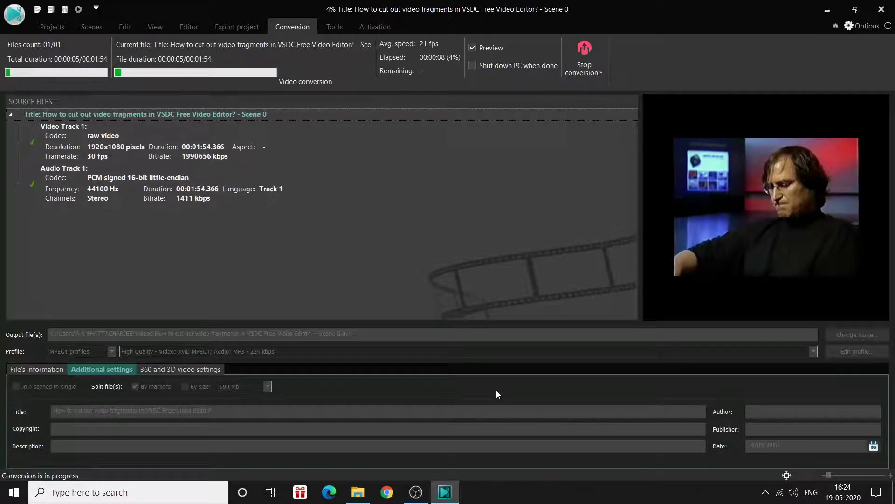
Check the Videos folder in File Explorer during the conversion, and return to VSDC Video Editor to acknowledge its completion
{"action": "left_click", "coordinate": [359, 492]}
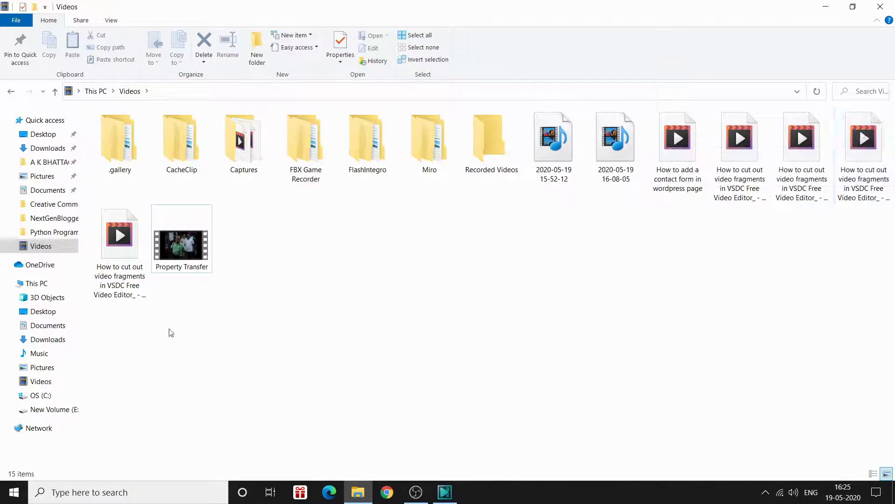
{"action": "left_click", "coordinate": [456, 492]}
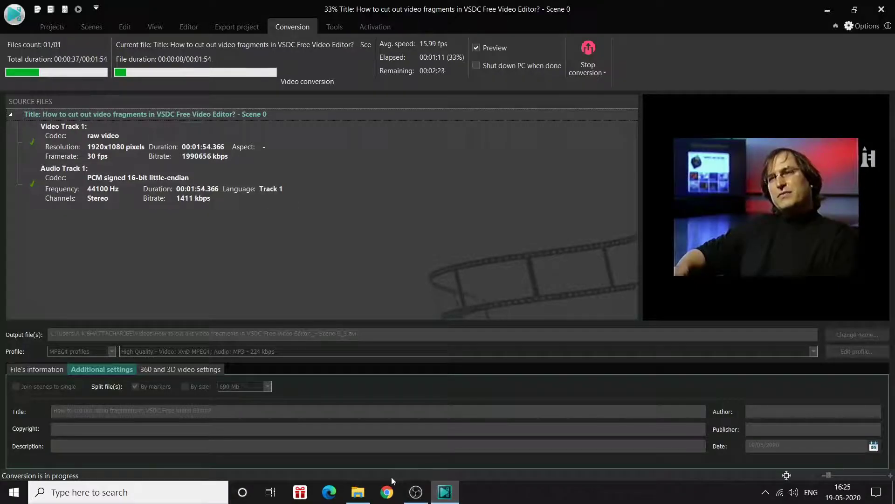
{"action": "left_click", "coordinate": [365, 494]}
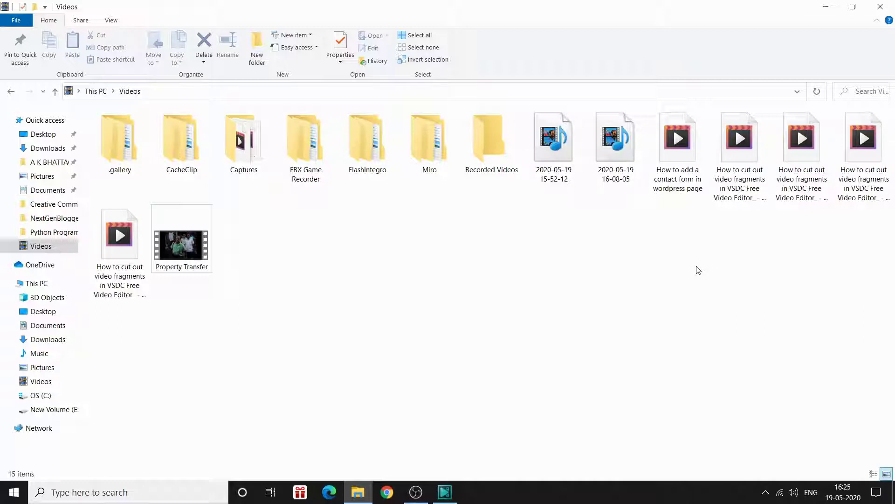
{"action": "left_click", "coordinate": [446, 494]}
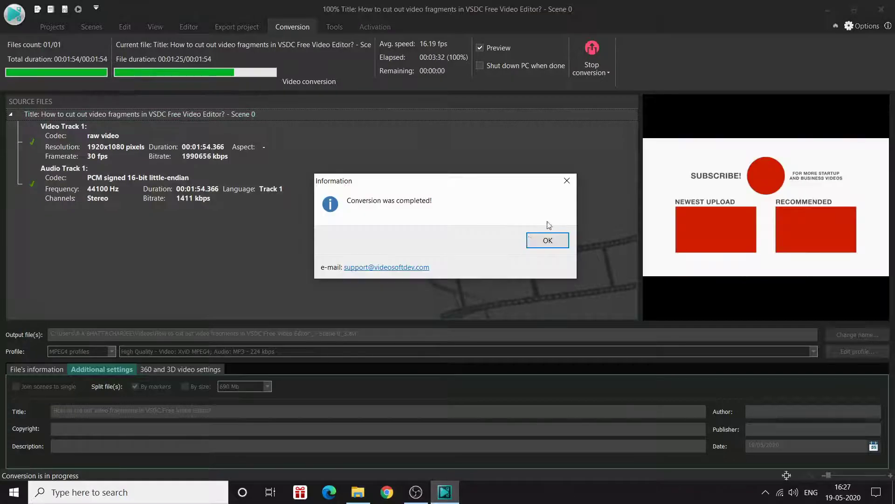
{"action": "left_click", "coordinate": [553, 234]}
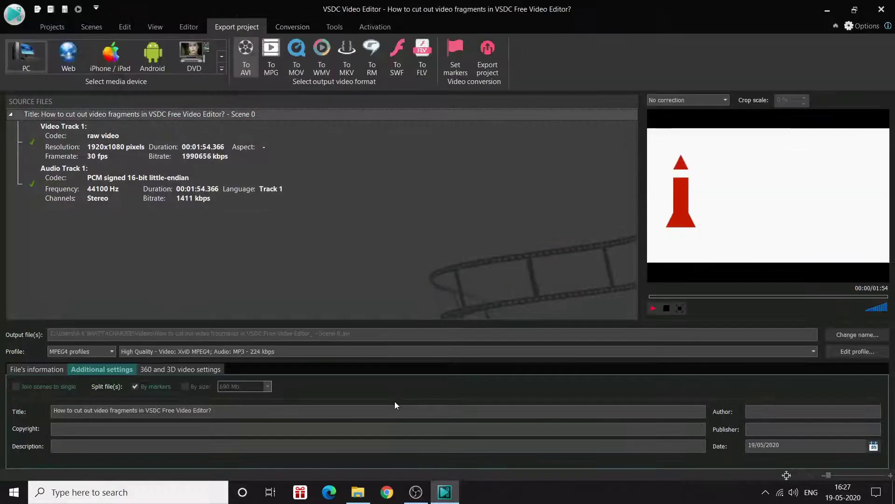
From File Explorer's Videos folder, play the first exported fragment in VLC media player with the volume at 125%, and close the player
{"action": "left_click", "coordinate": [358, 492]}
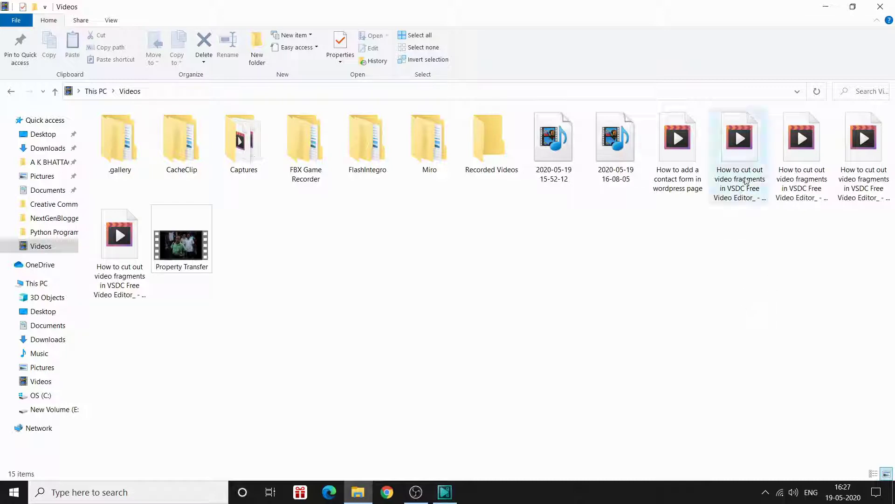
{"action": "left_click", "coordinate": [742, 155]}
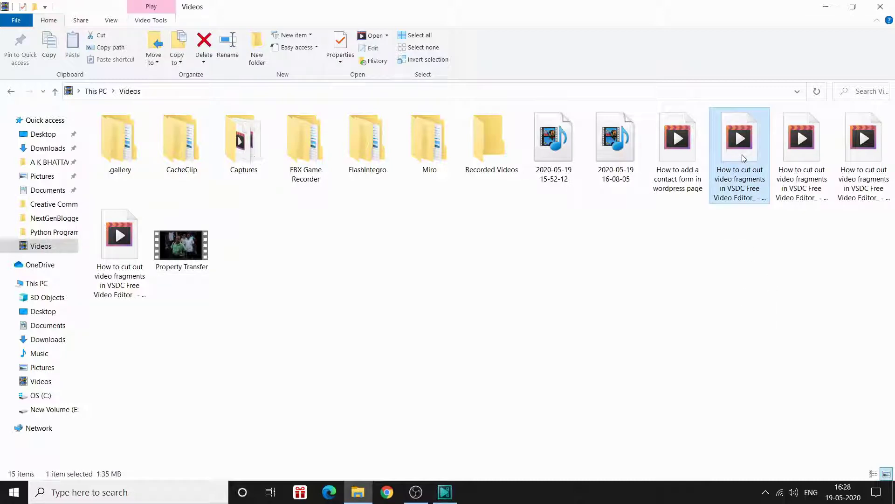
{"action": "right_click", "coordinate": [743, 155]}
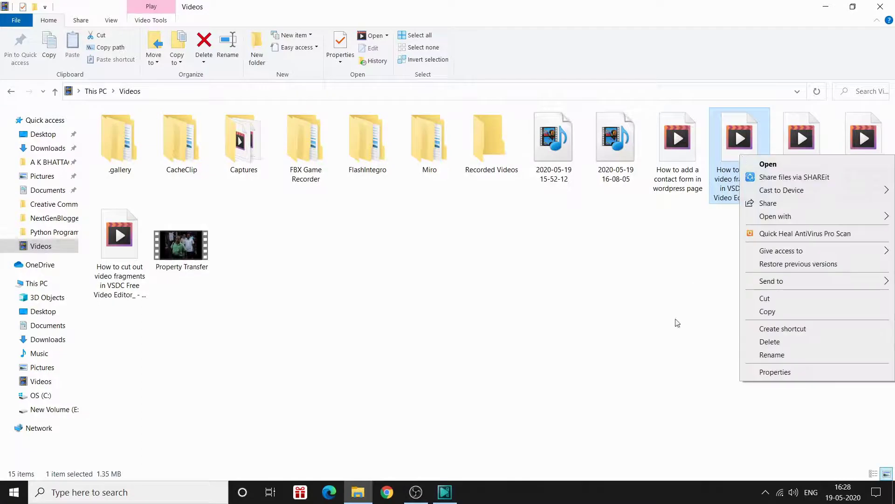
{"action": "left_click", "coordinate": [680, 313]}
{"action": "left_click", "coordinate": [741, 158]}
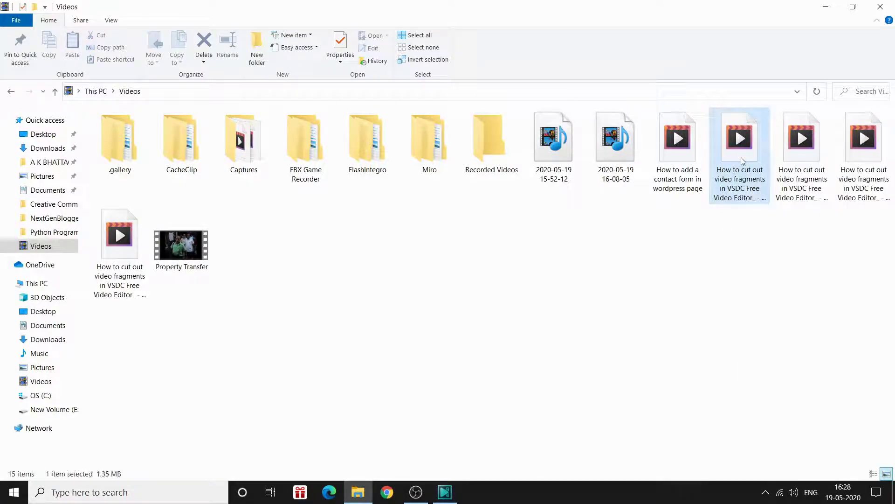
{"action": "right_click", "coordinate": [741, 157]}
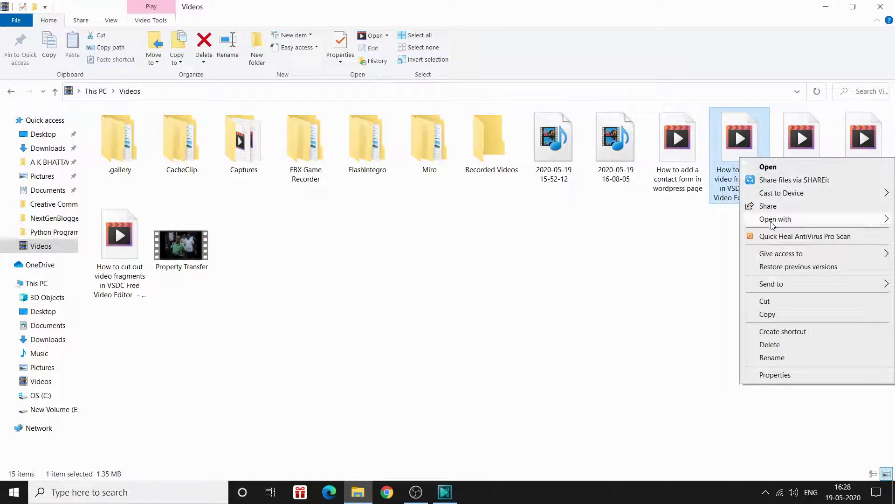
{"action": "mouse_move", "coordinate": [772, 224]}
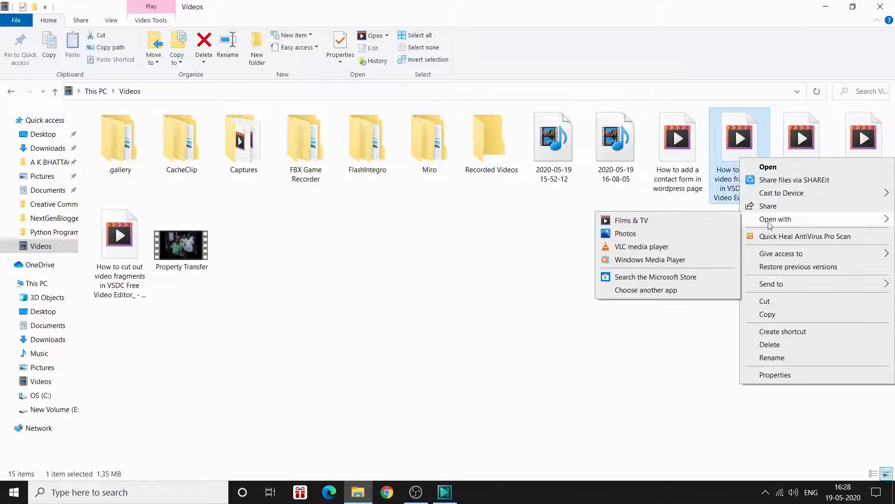
{"action": "left_click", "coordinate": [652, 250]}
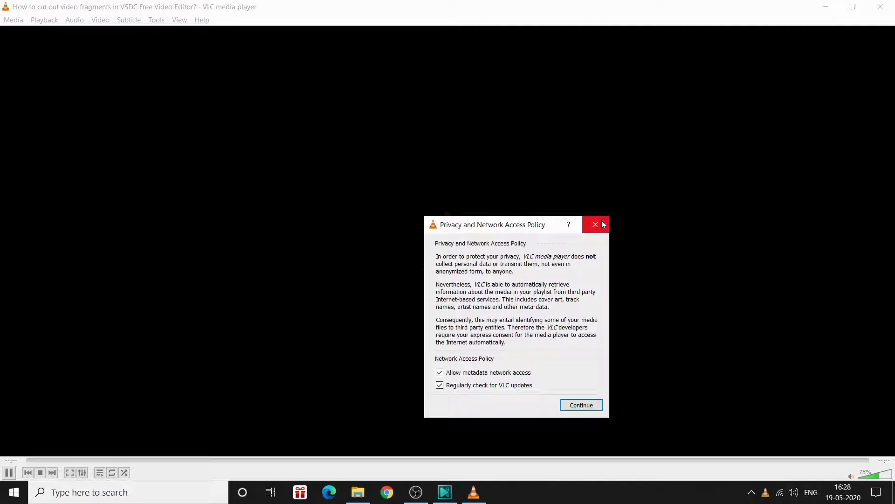
{"action": "left_click", "coordinate": [595, 225]}
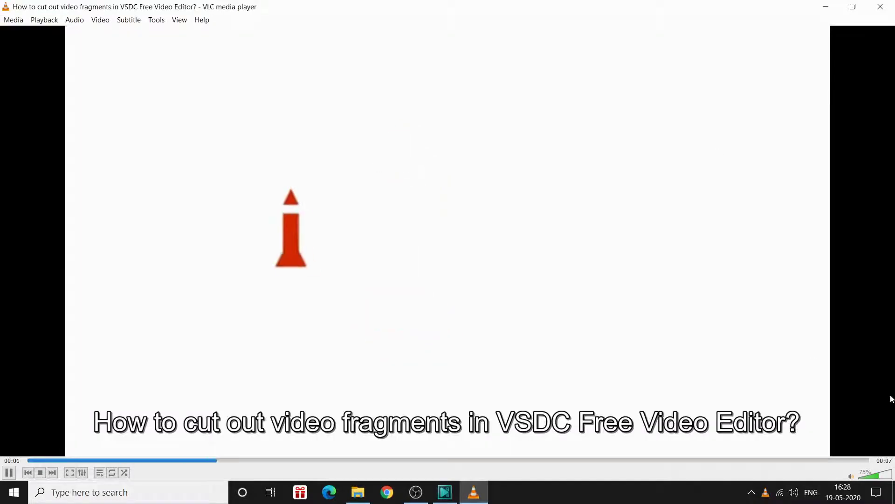
{"action": "left_click_drag", "start_coordinate": [881, 478], "coordinate": [891, 476]}
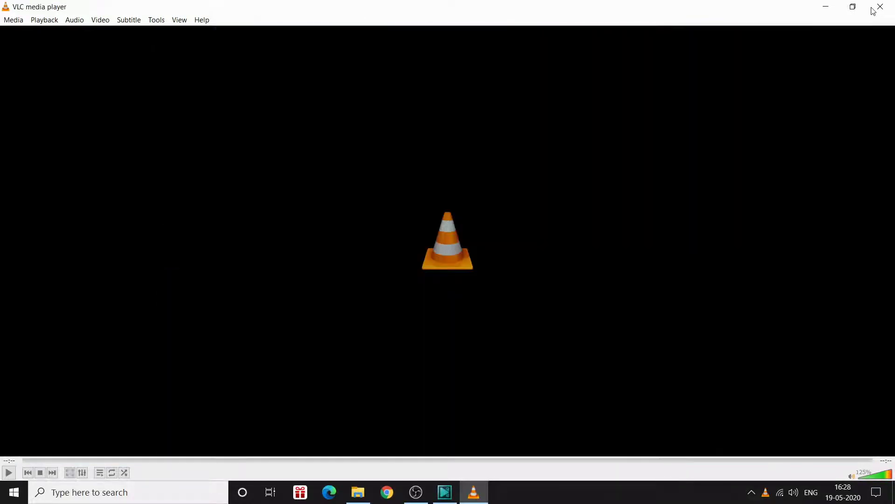
{"action": "left_click", "coordinate": [873, 10]}
Play the second exported fragment in VLC media player, dismissing the privacy policy dialog, and close the player
{"action": "right_click", "coordinate": [788, 146]}
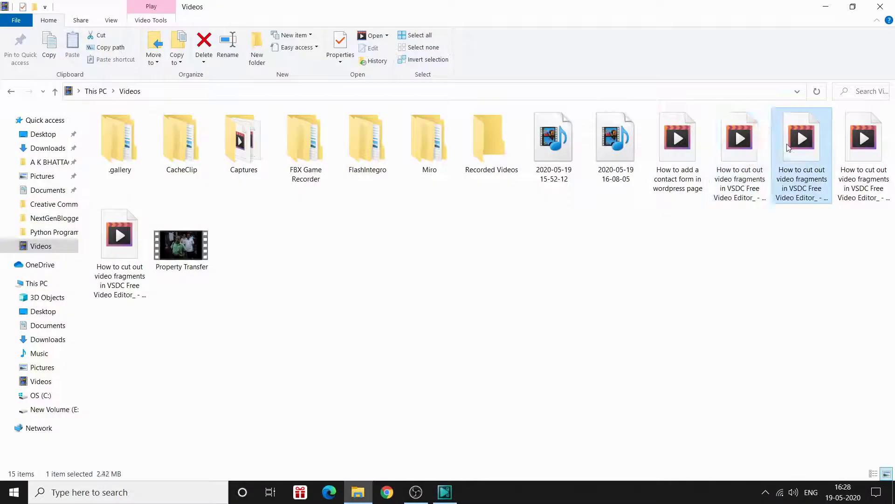
{"action": "mouse_move", "coordinate": [785, 205]}
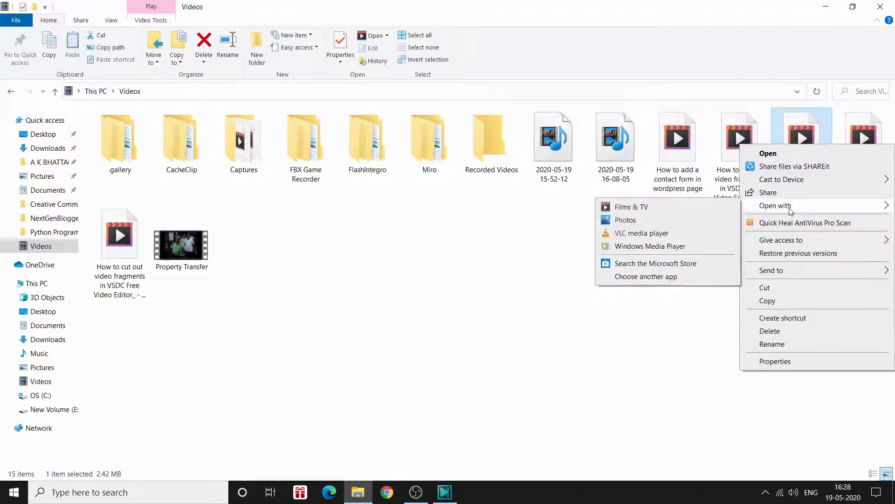
{"action": "left_click", "coordinate": [660, 232]}
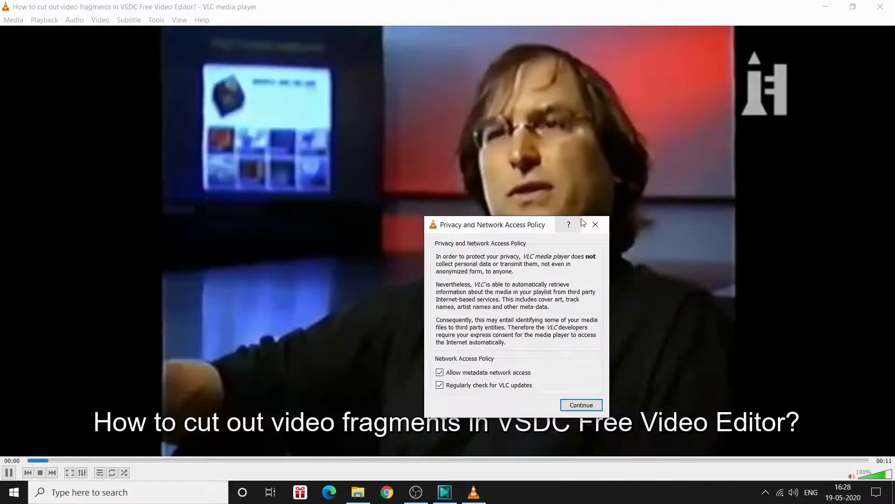
{"action": "left_click", "coordinate": [595, 224]}
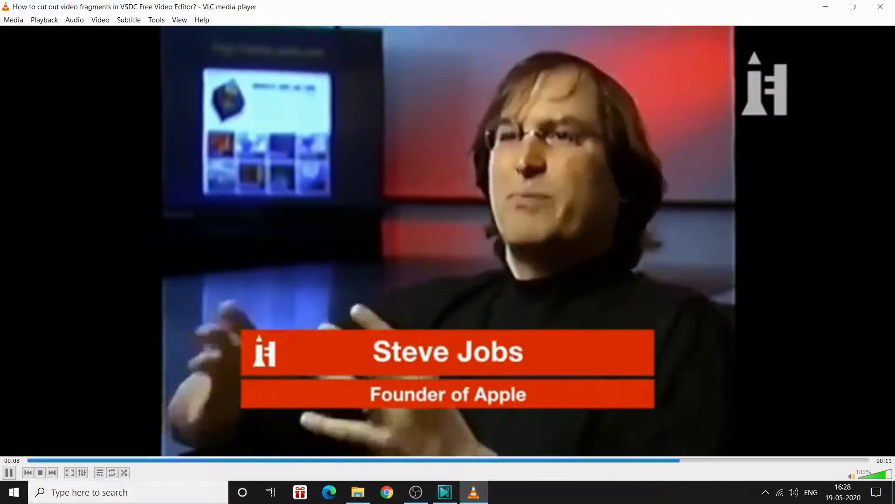
{"action": "left_click", "coordinate": [879, 5]}
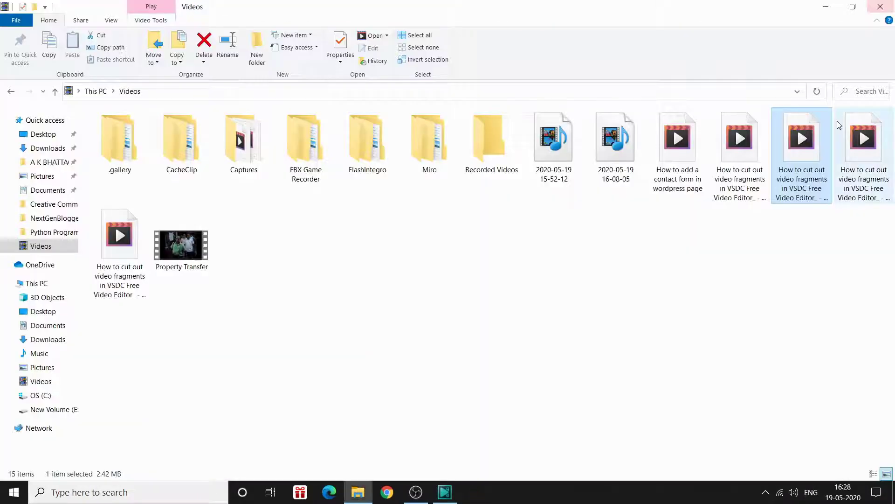
Play the third exported fragment in VLC media player, dismissing the privacy policy dialog, and close the player
{"action": "left_click", "coordinate": [865, 145]}
{"action": "right_click", "coordinate": [864, 143]}
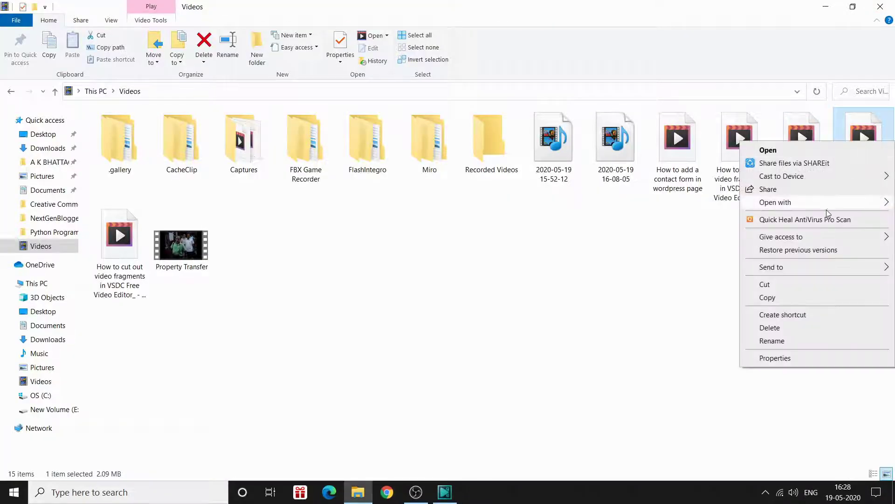
{"action": "mouse_move", "coordinate": [829, 209]}
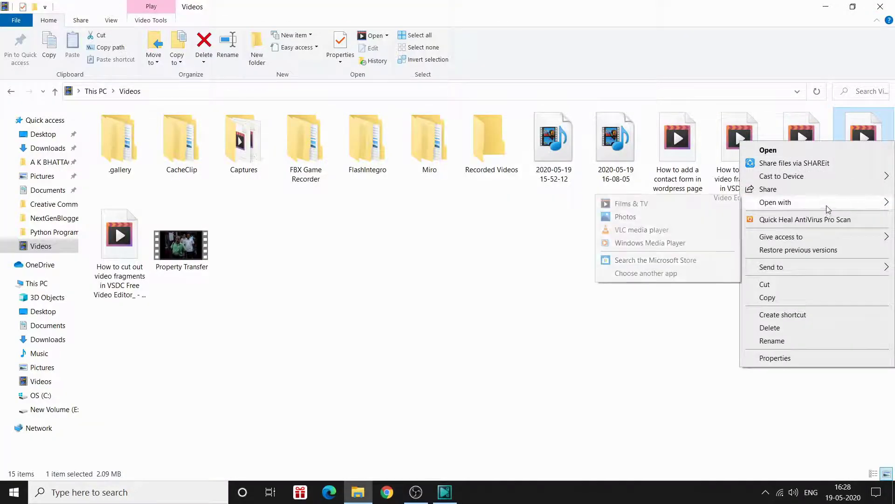
{"action": "left_click", "coordinate": [668, 230]}
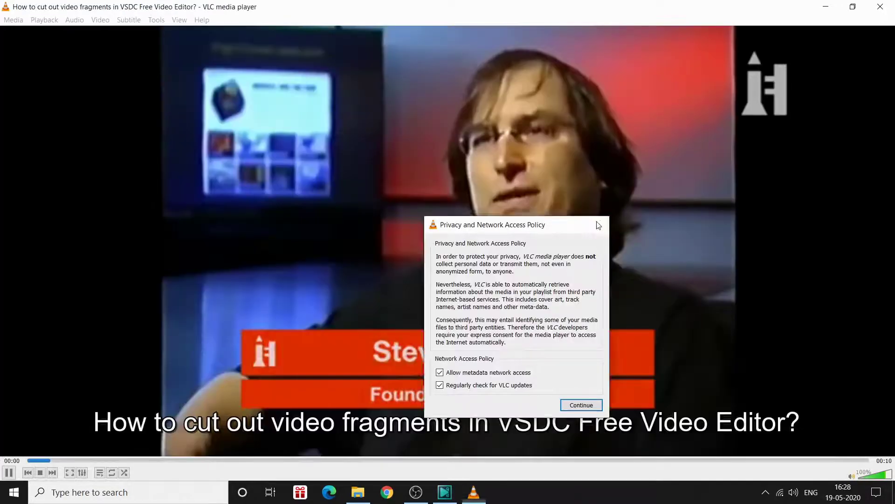
{"action": "left_click", "coordinate": [599, 225]}
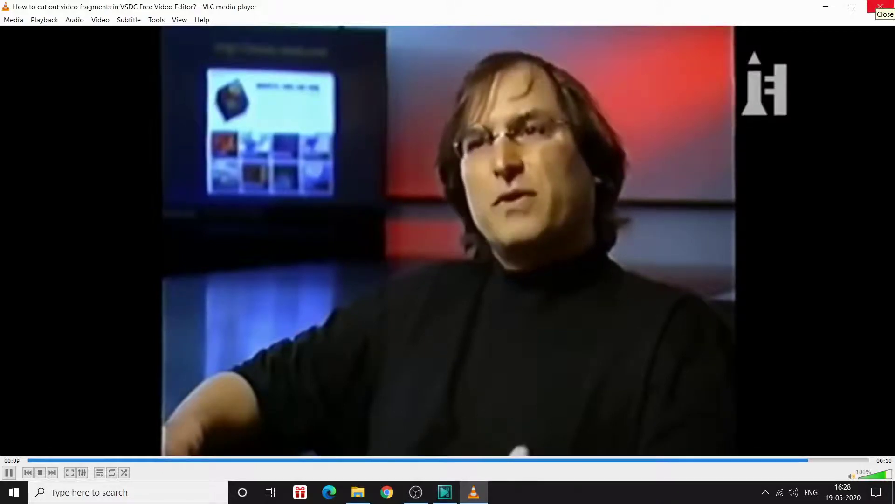
{"action": "left_click", "coordinate": [880, 6]}
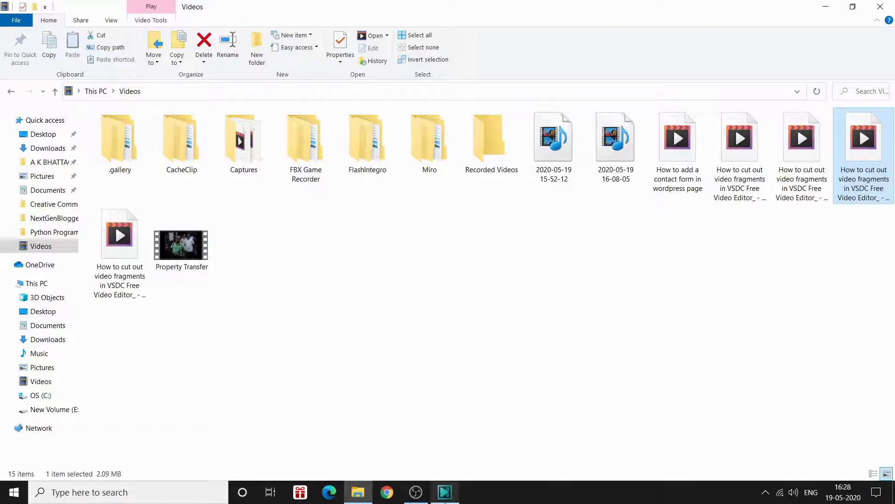
Return to the editing timeline in VSDC Video Editor and cut off the beginning of the Steve Jobs video up to 00:00:08.766
{"action": "left_click", "coordinate": [445, 491]}
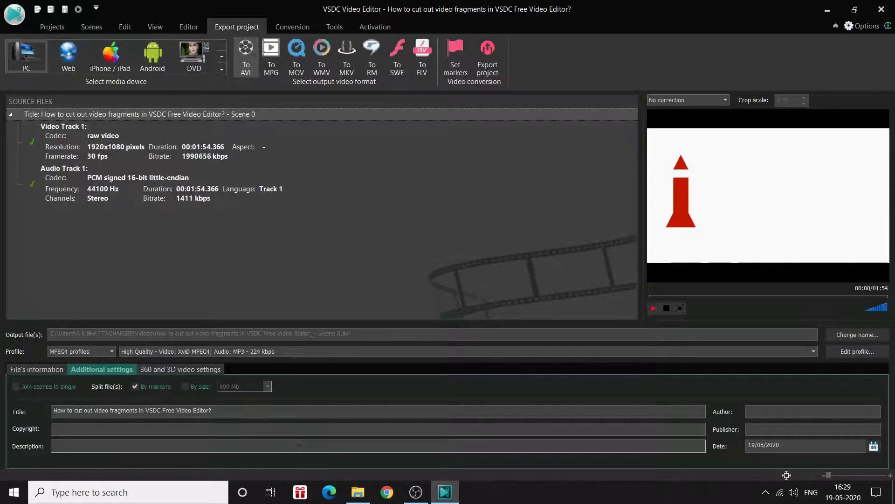
{"action": "left_click", "coordinate": [192, 27]}
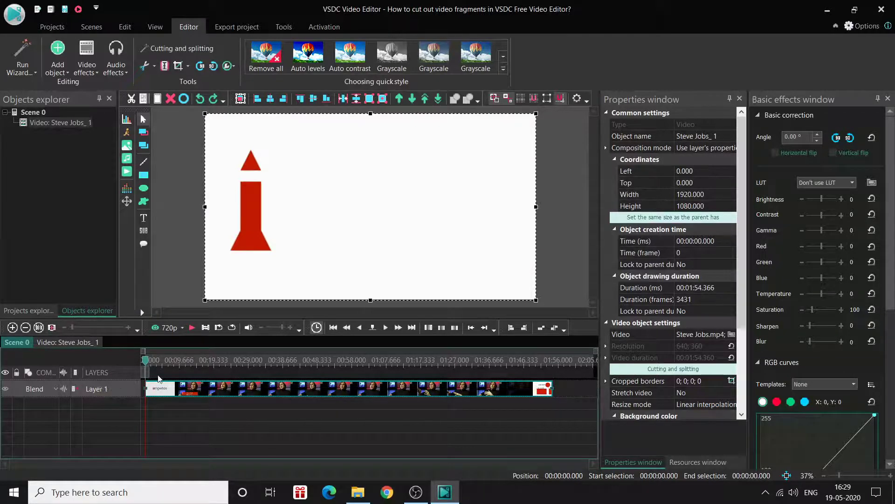
{"action": "left_click_drag", "start_coordinate": [147, 370], "coordinate": [179, 372]}
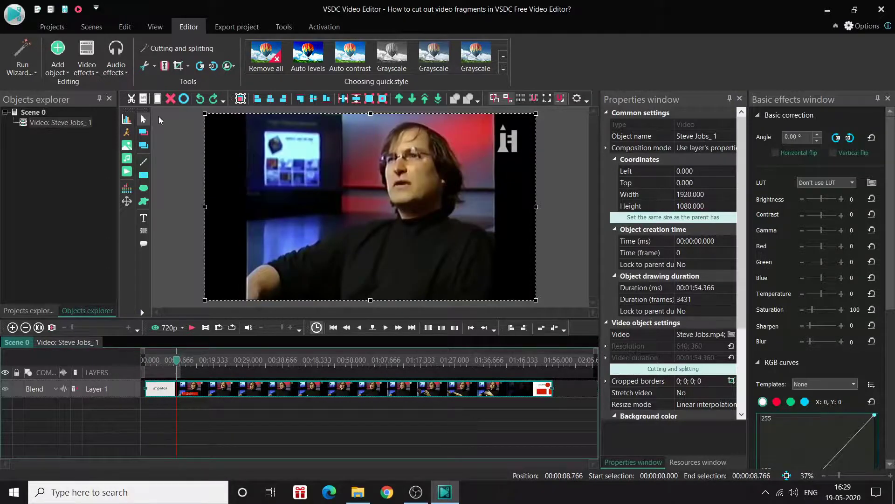
{"action": "left_click", "coordinate": [149, 69]}
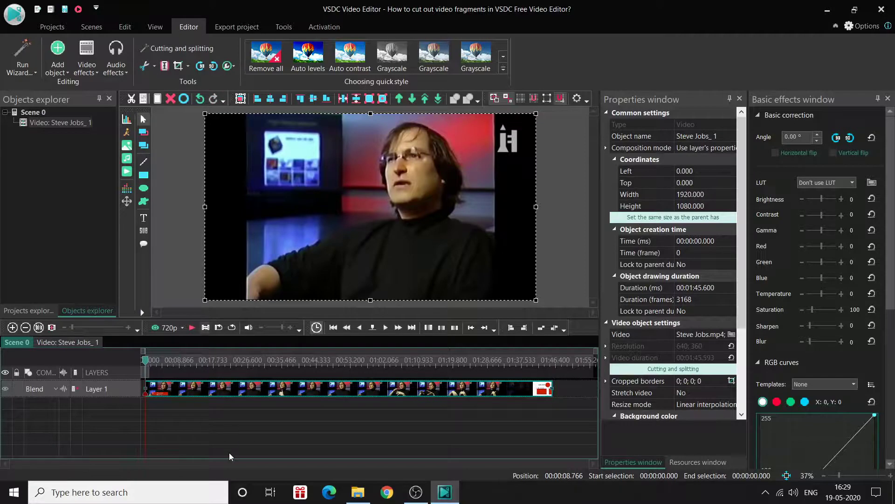